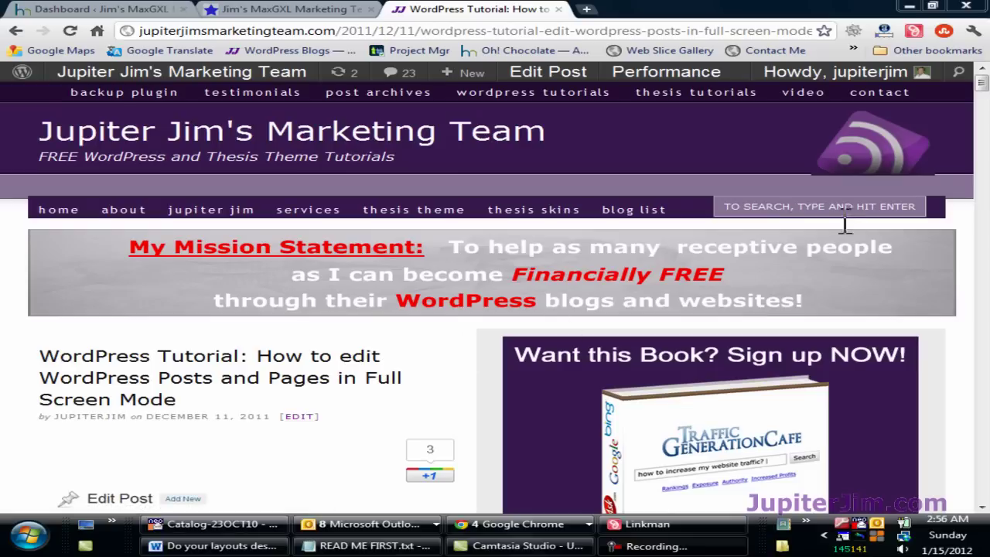
Scroll through the tutorial post.
scroll(984, 82, "down", 3)
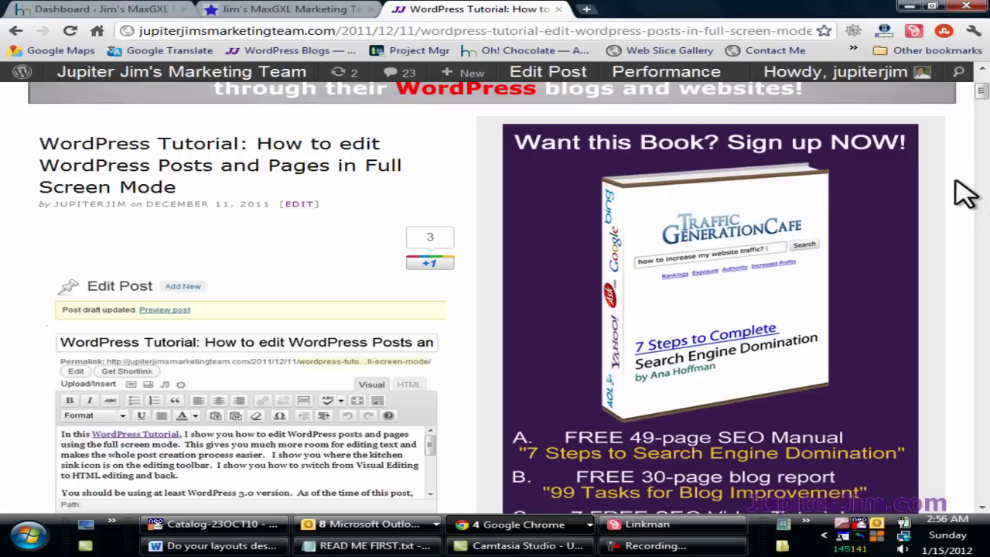
scroll(933, 255, "down", 1)
scroll(932, 255, "up", 1)
scroll(862, 239, "down", 3)
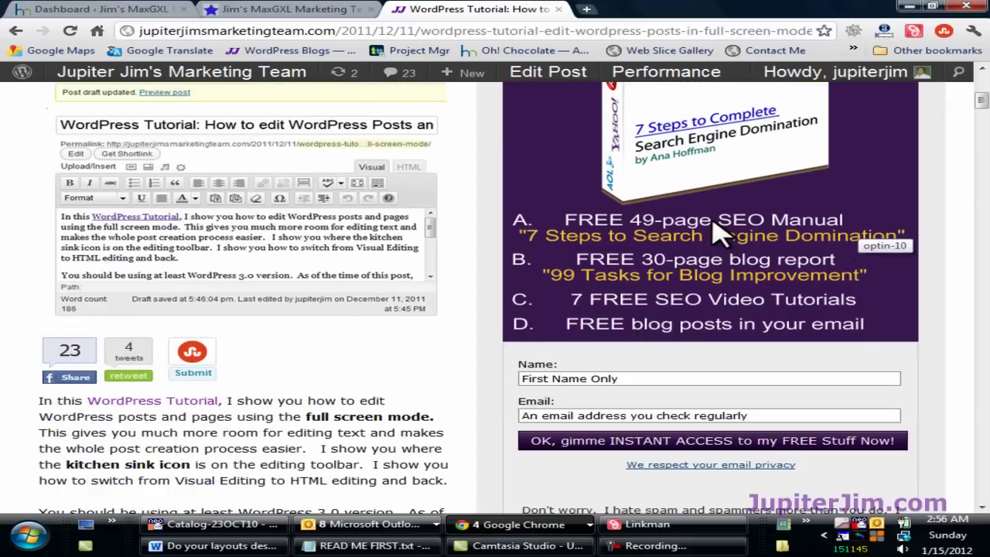
scroll(720, 232, "up", 3)
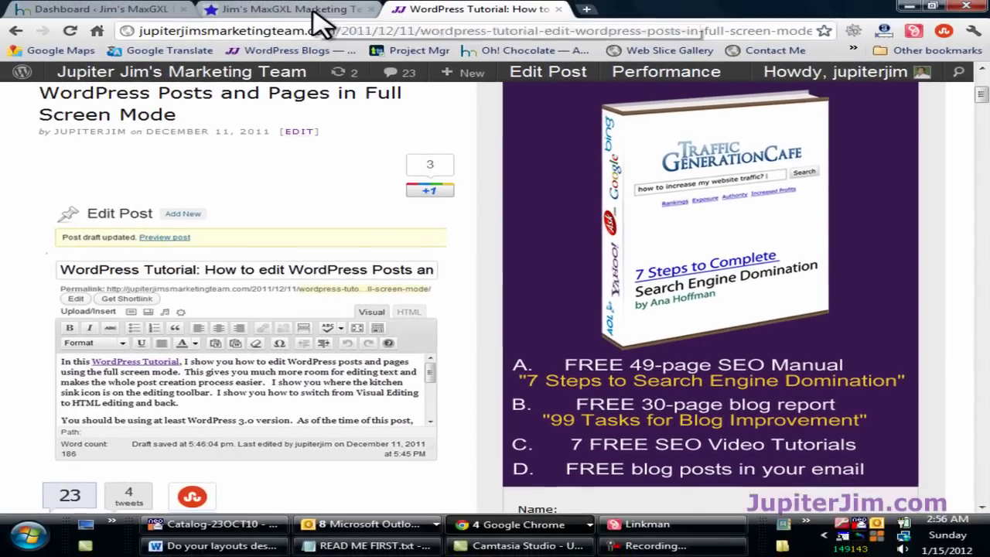
Switch to Jim's MaxGXL Marketing Team site, look over its homepage, and go to its Dashboard.
left_click(313, 13)
scroll(858, 327, "up", 3)
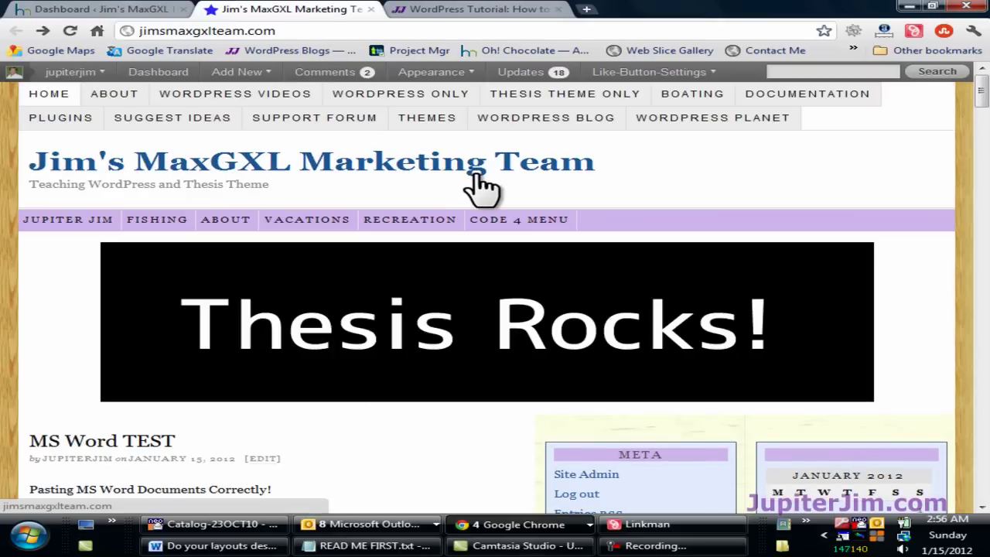
scroll(354, 249, "down", 3)
mouse_move(208, 77)
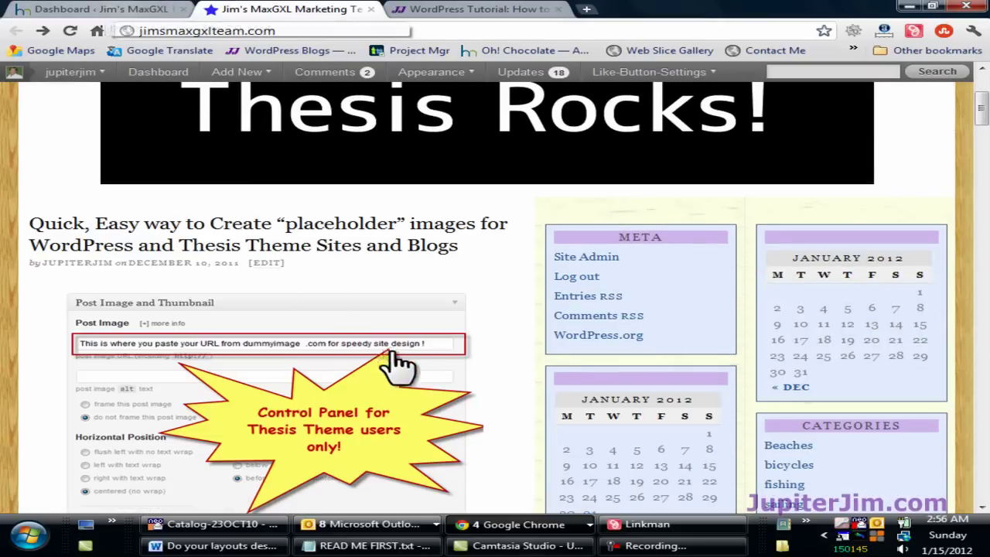
scroll(396, 383, "up", 3)
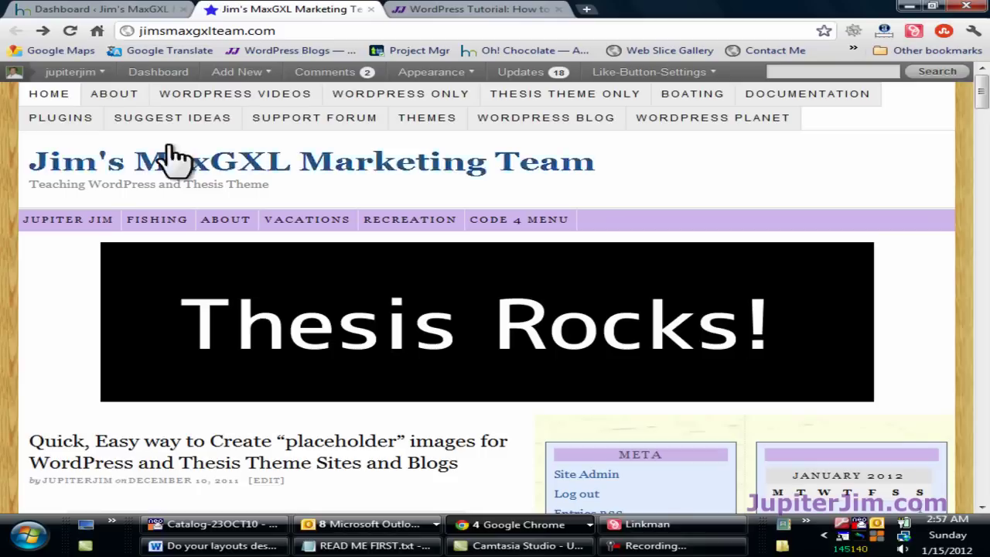
left_click(91, 11)
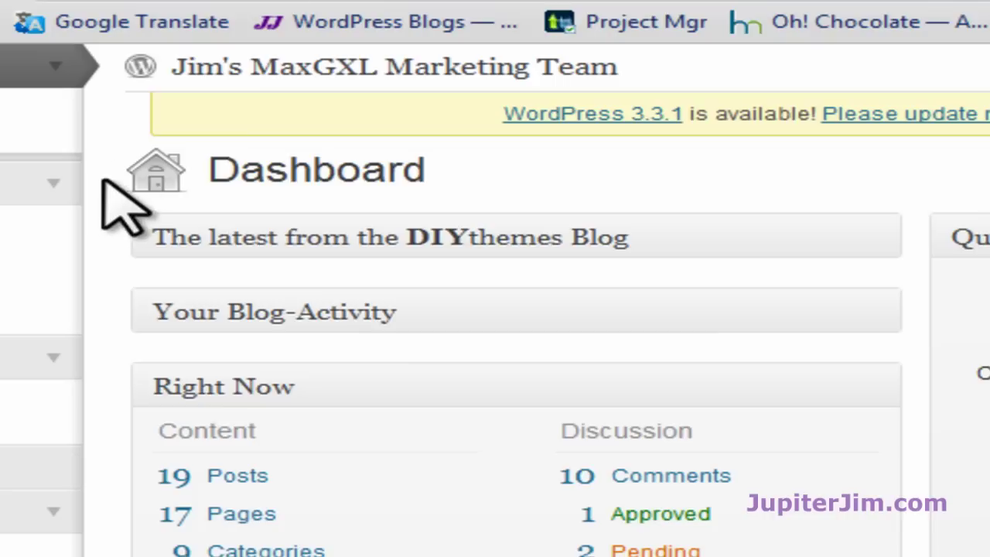
scroll(109, 201, "down", 4)
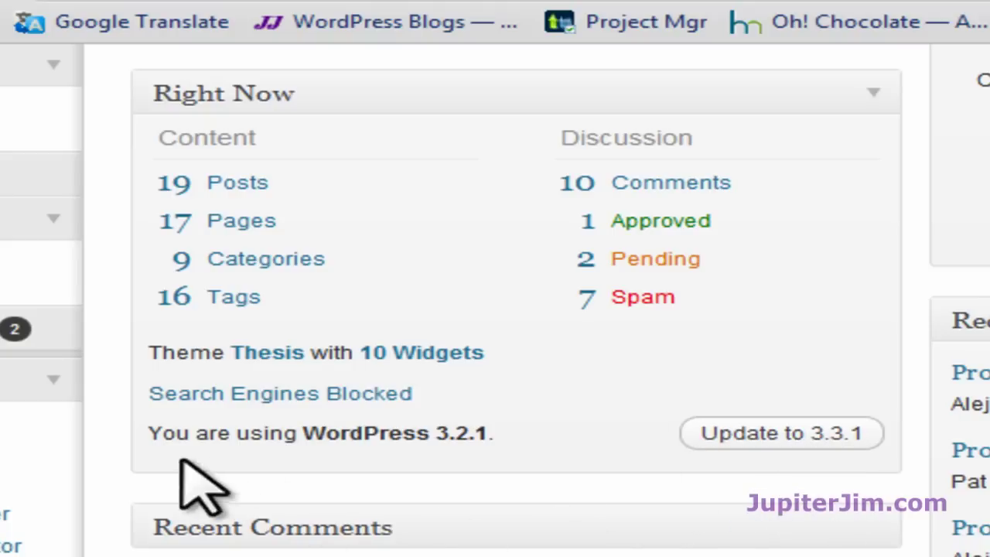
scroll(49, 487, "up", 5)
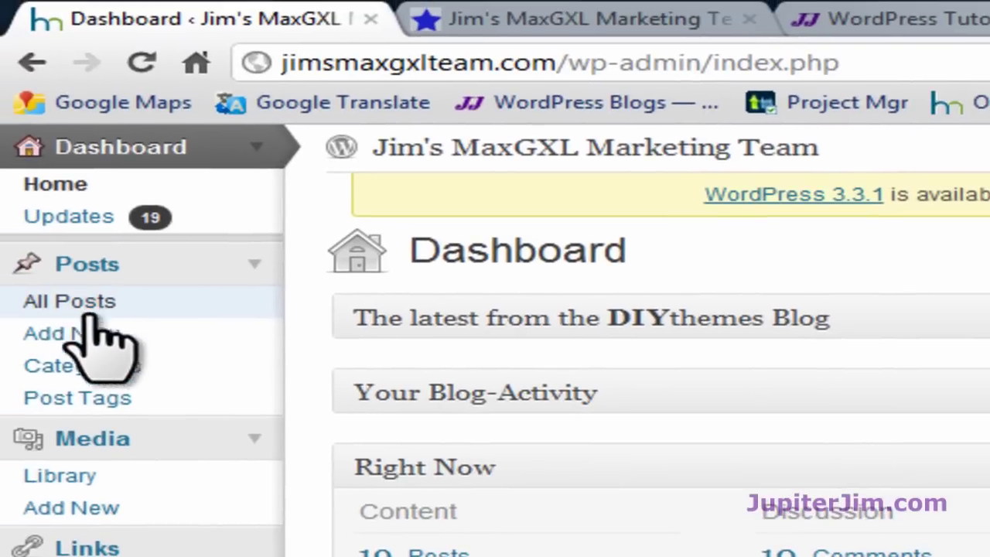
Add a new post titled 'MS Word Pasting TEST' and save it as a draft.
left_click(81, 333)
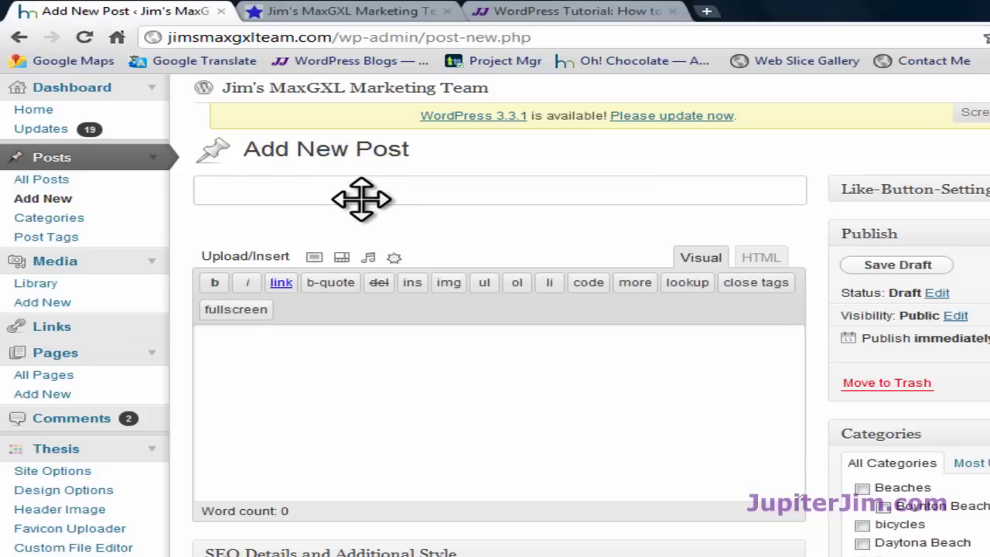
left_click(355, 194)
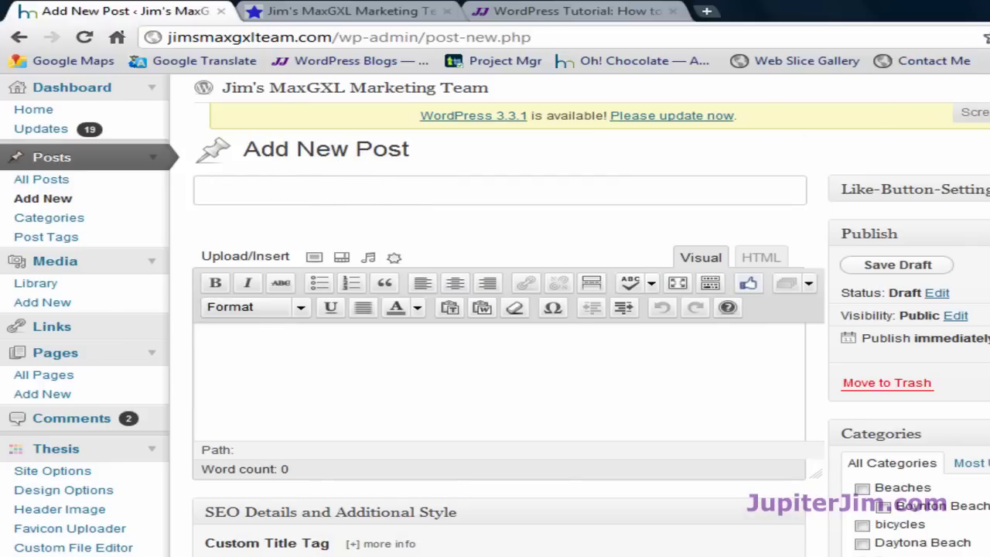
type("Ms")
type("S Word Pa")
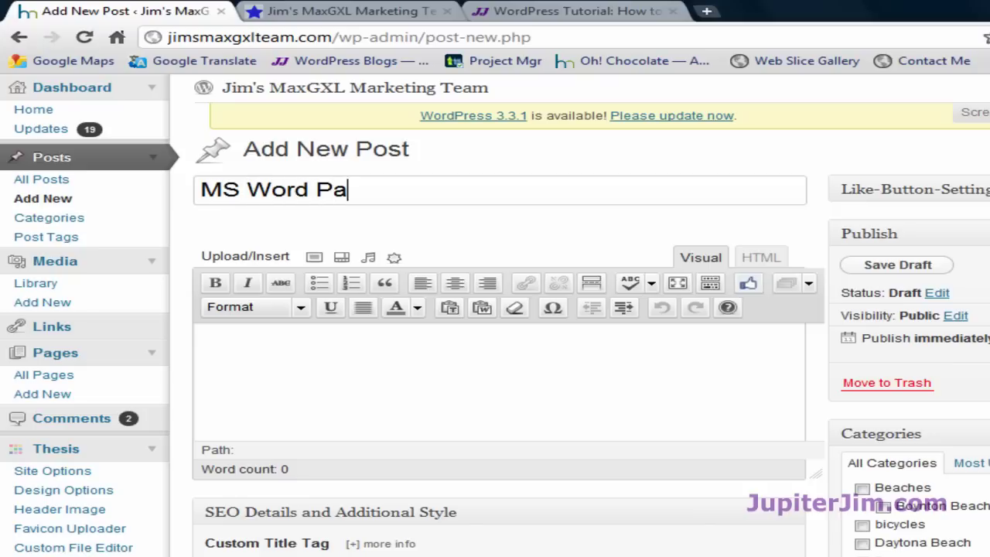
type("sting")
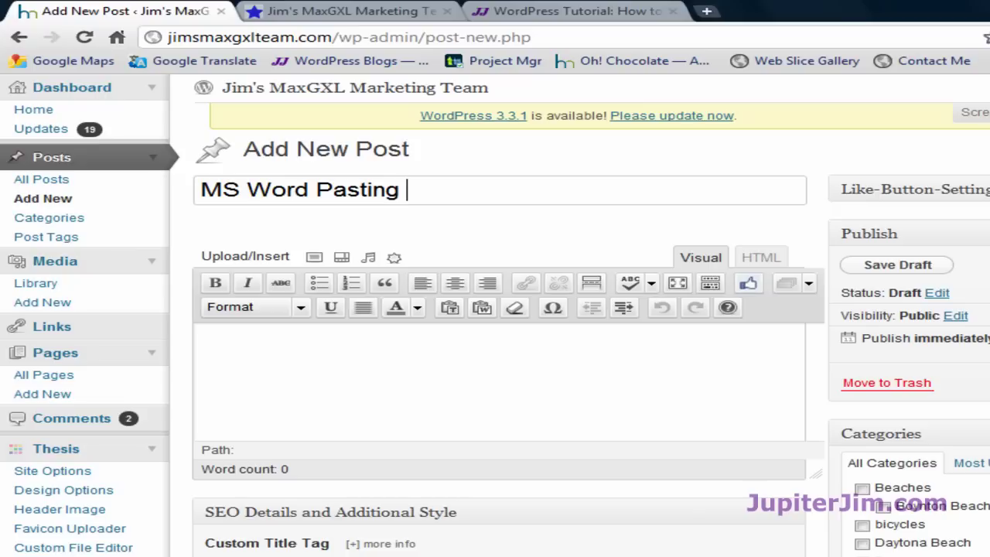
type(" TEST")
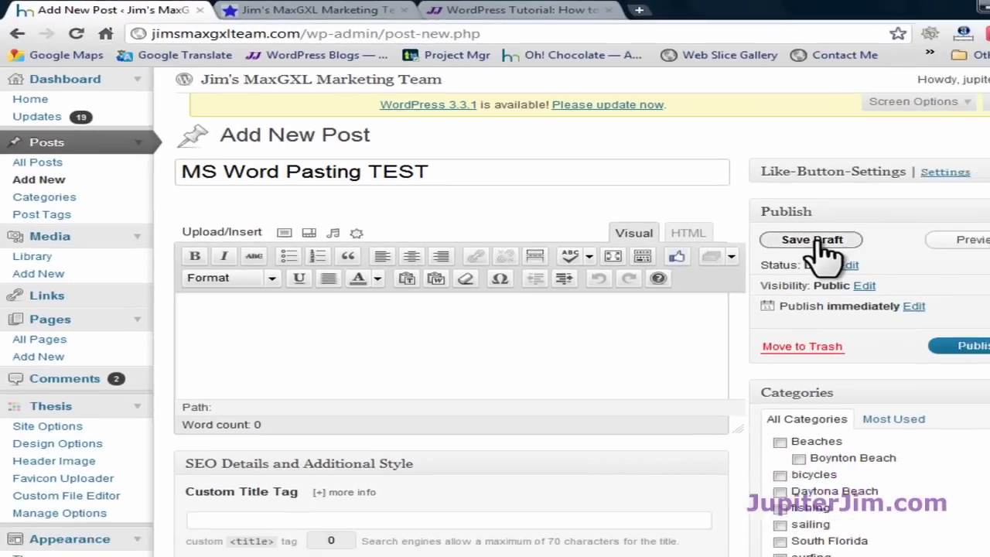
left_click(900, 266)
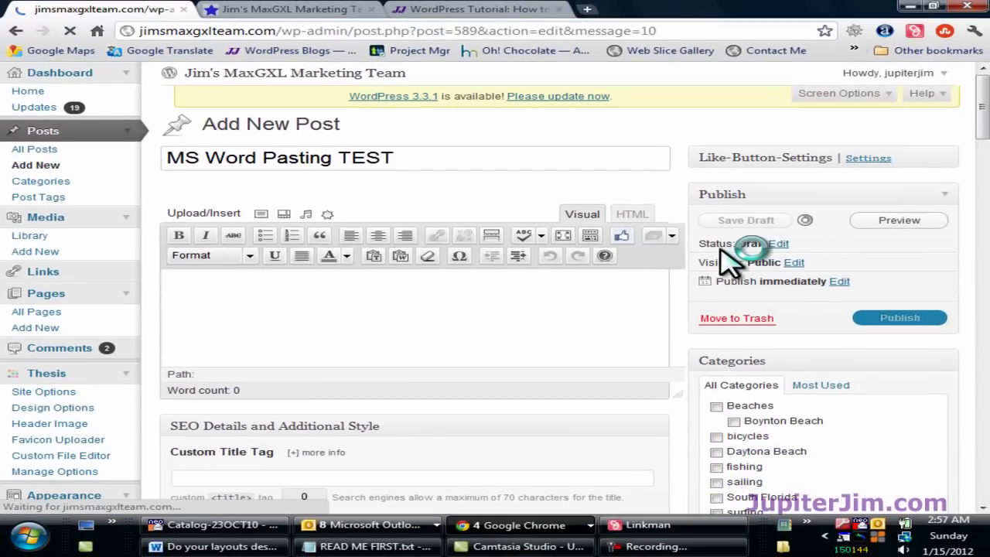
mouse_move(225, 549)
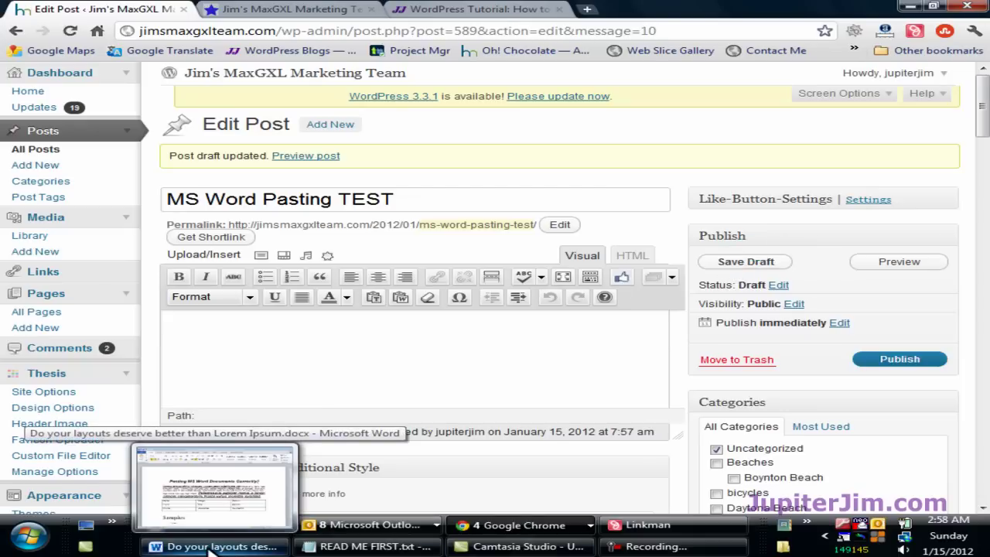
In Word's 'Pasting MS Word Documents Correctly!' document, inspect the title and first paragraph formatting.
left_click(200, 551)
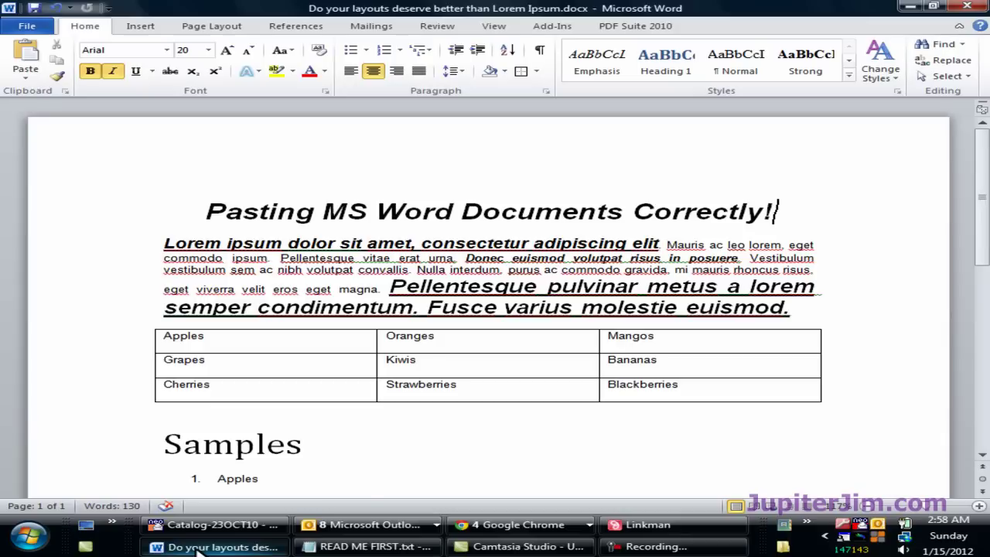
left_click_drag(980, 182, 987, 285)
scroll(982, 285, "up", 10)
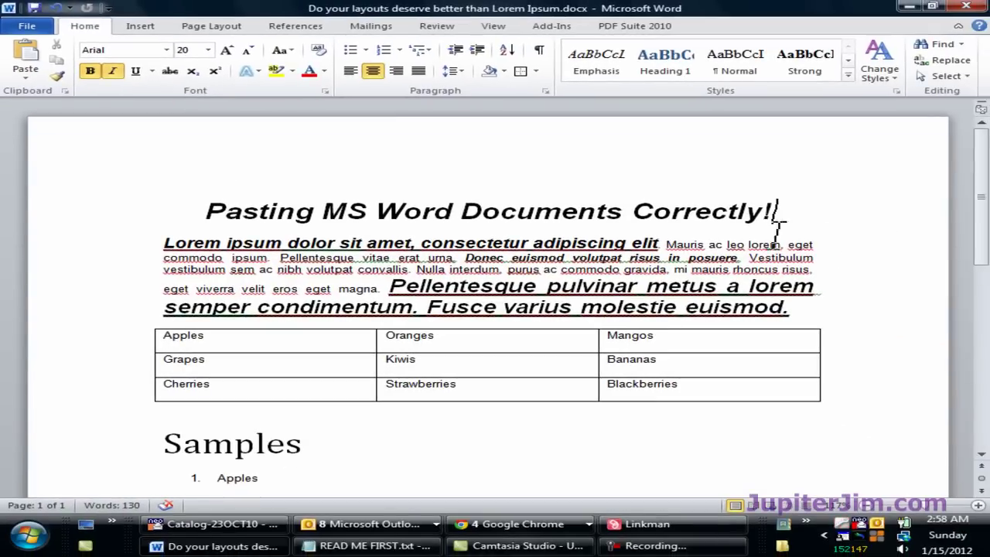
triple_click(403, 211)
left_click(382, 168)
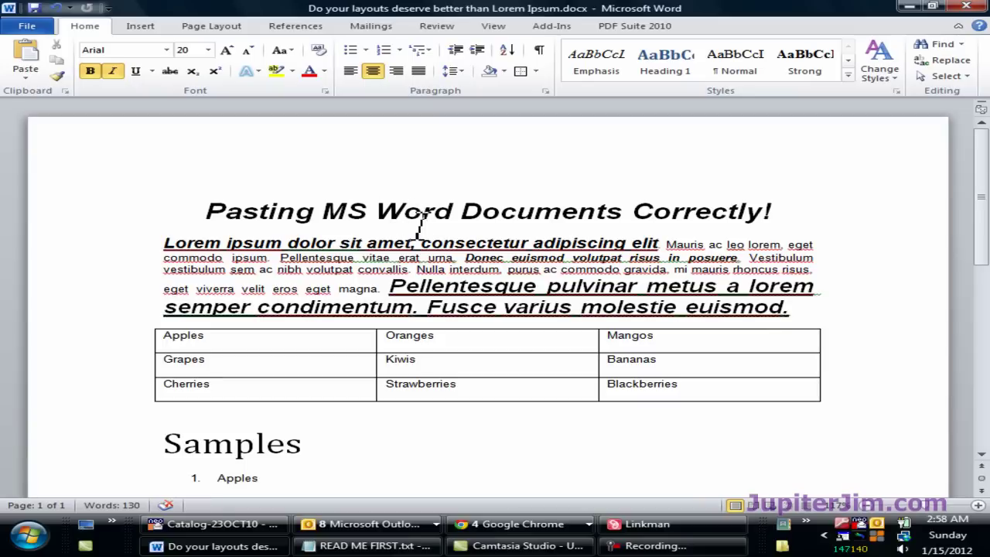
triple_click(360, 243)
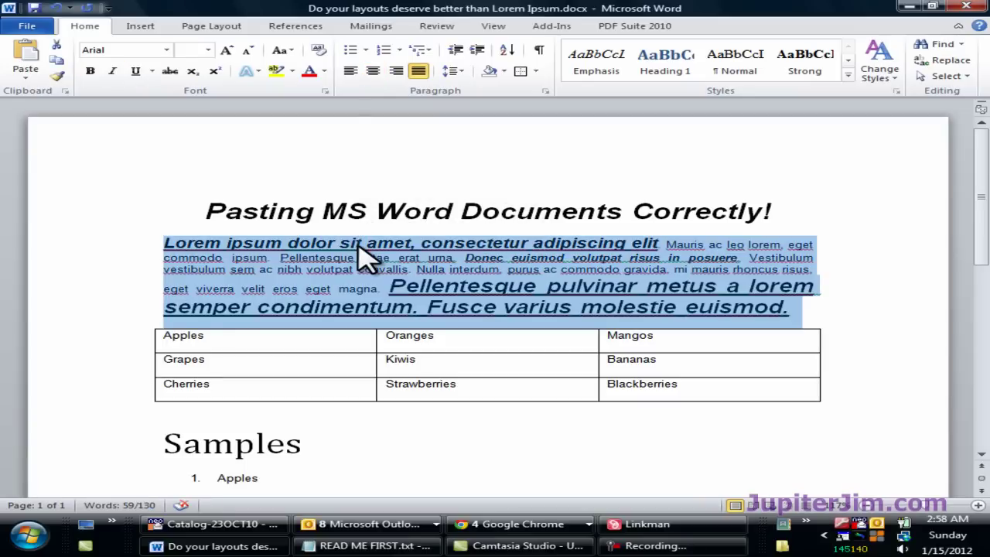
left_click(360, 243)
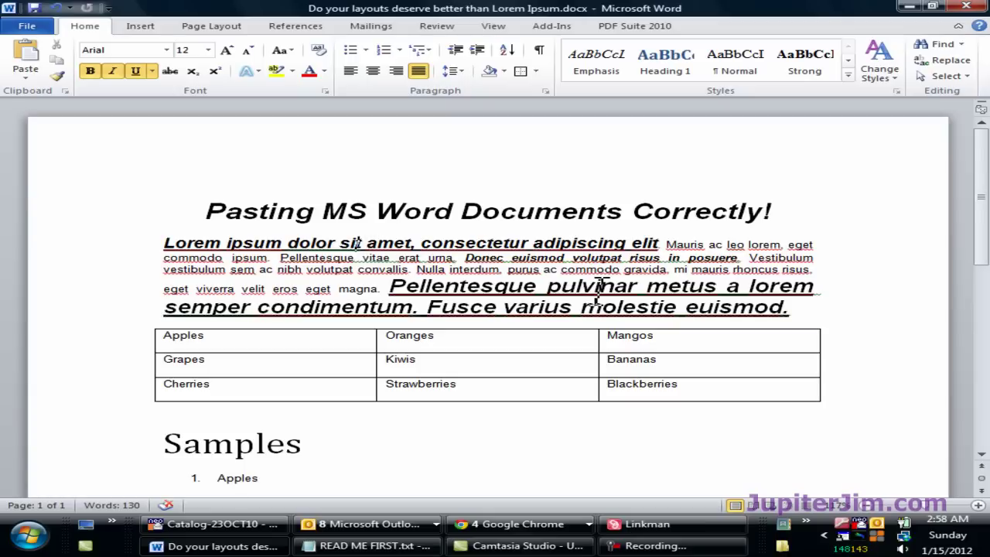
scroll(512, 356, "down", 3)
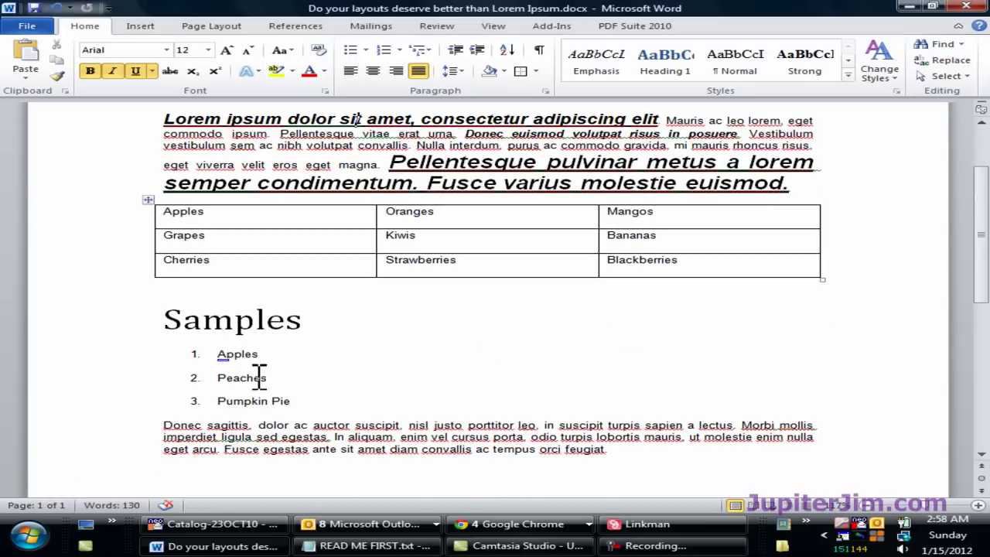
scroll(546, 425, "up", 3)
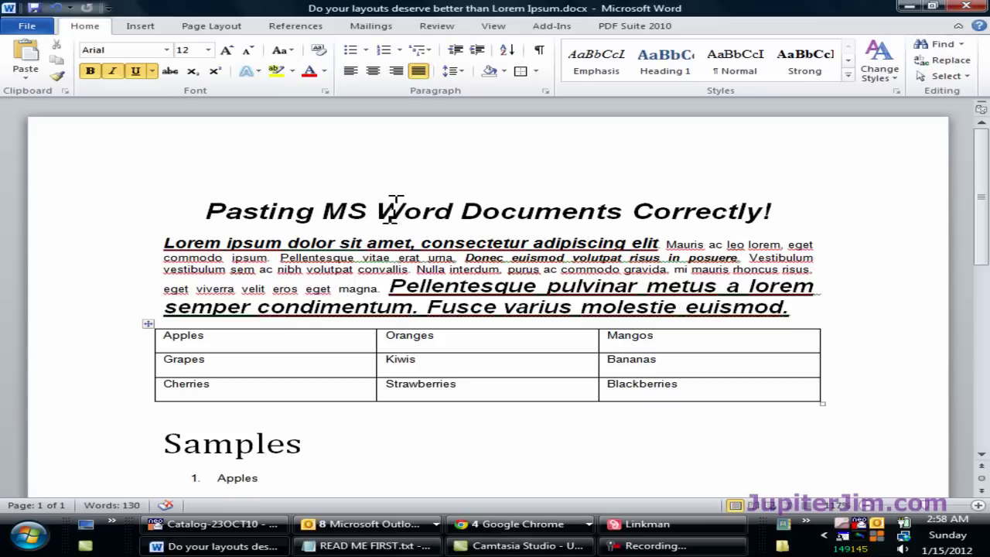
Select and copy the entire Word document with Ctrl+A, then deselect it.
type("+")
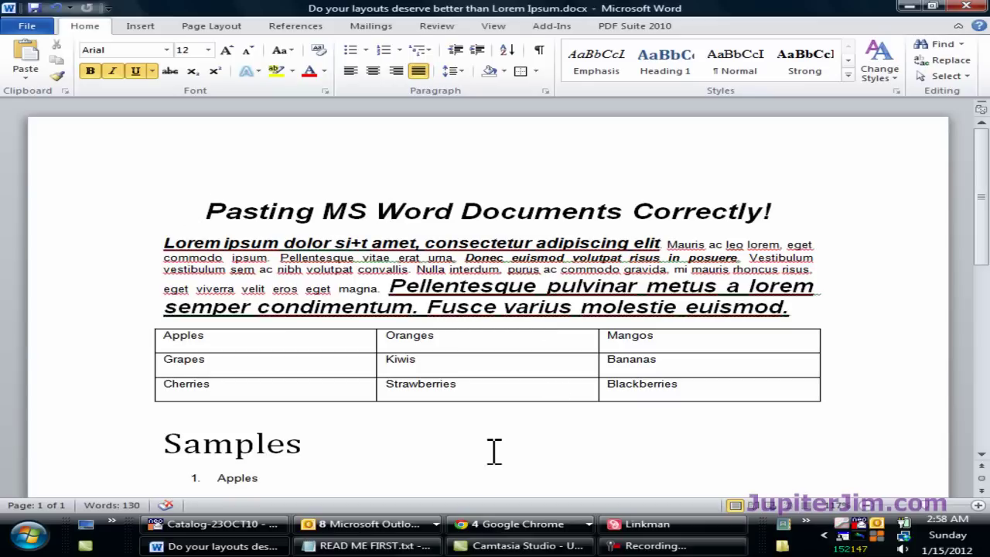
left_click(466, 424)
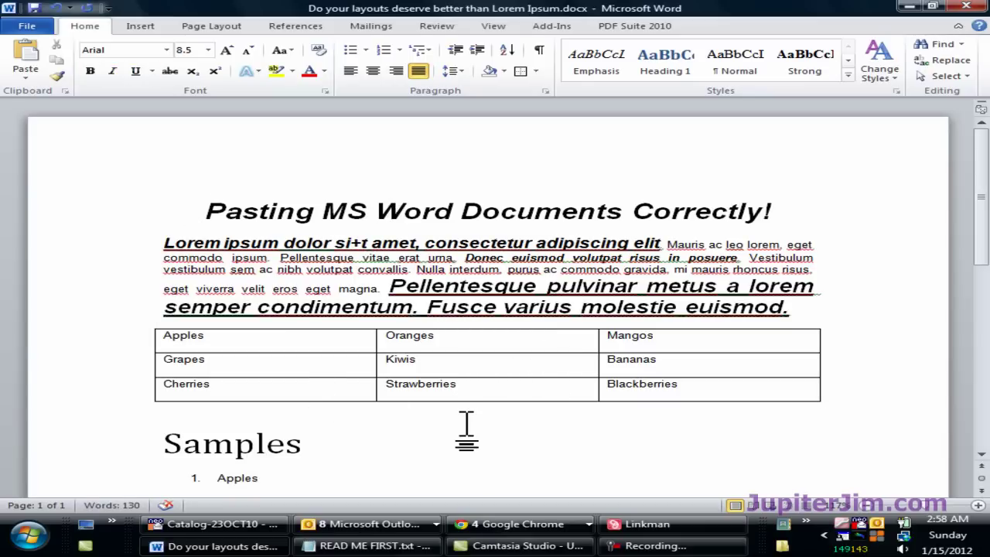
key("ctrl+a")
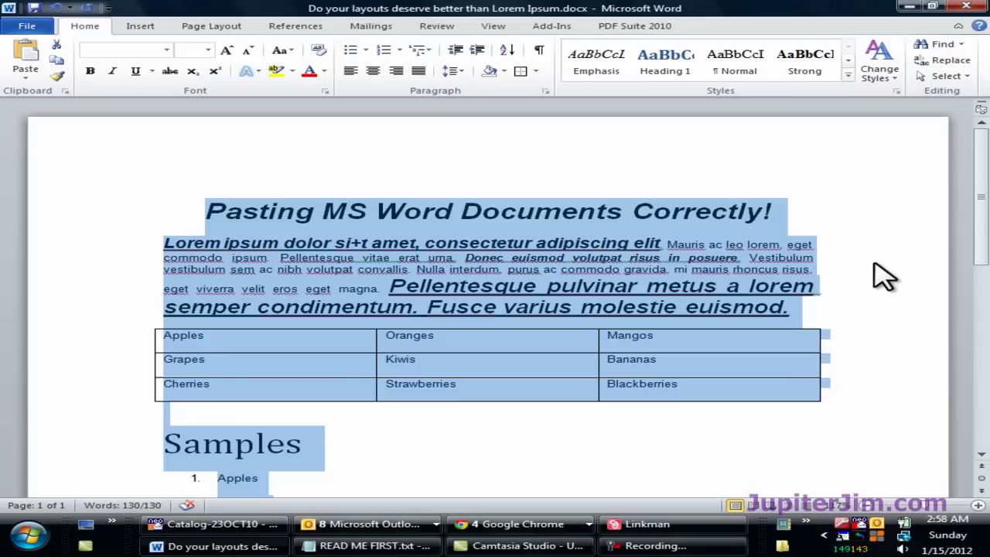
left_click(847, 162)
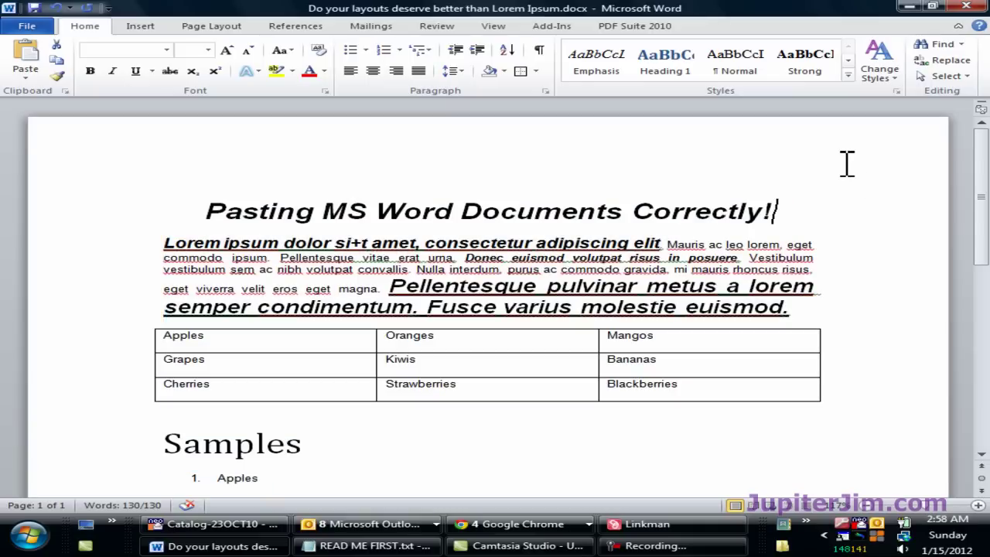
Back in WordPress, open the Paste from Word window and highlight its CTRL+V instruction.
left_click(910, 8)
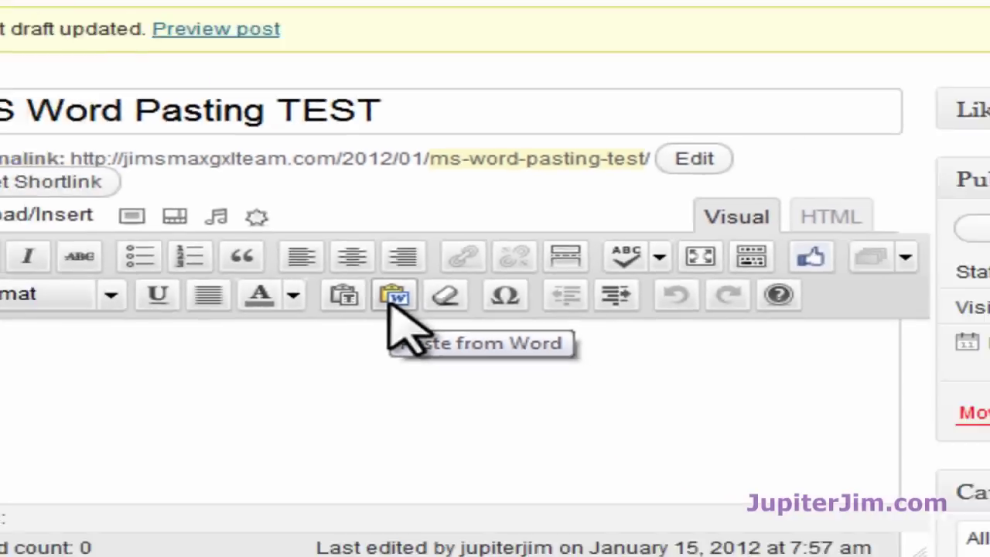
left_click(359, 308)
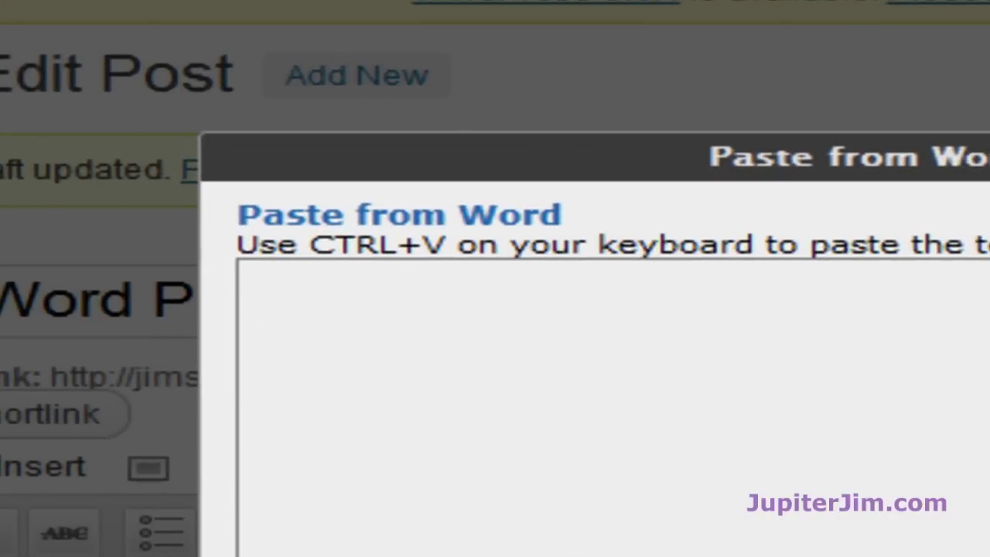
double_click(355, 244)
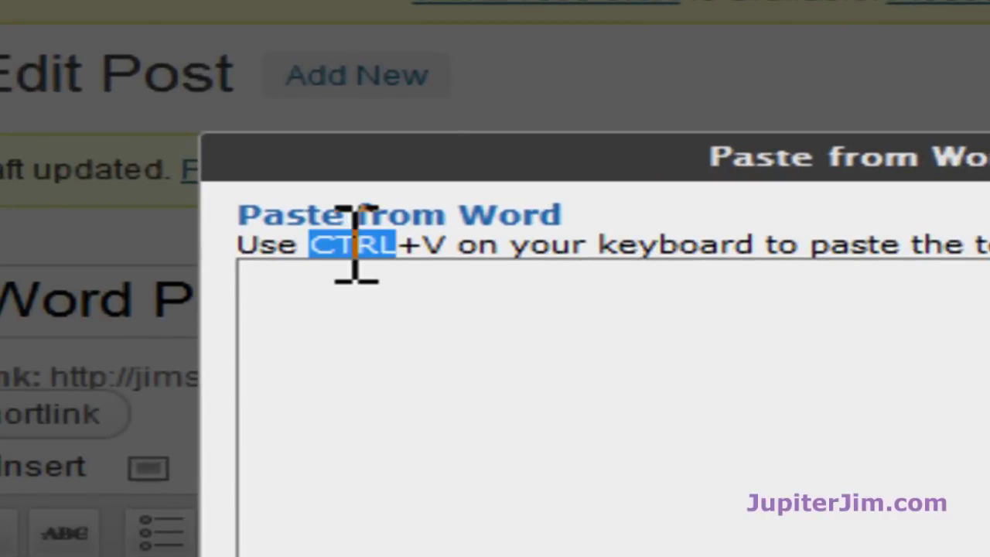
left_click_drag(457, 242, 315, 245)
Paste the copied Word content, with its table and Samples list, into the dialog's box.
left_click(422, 306)
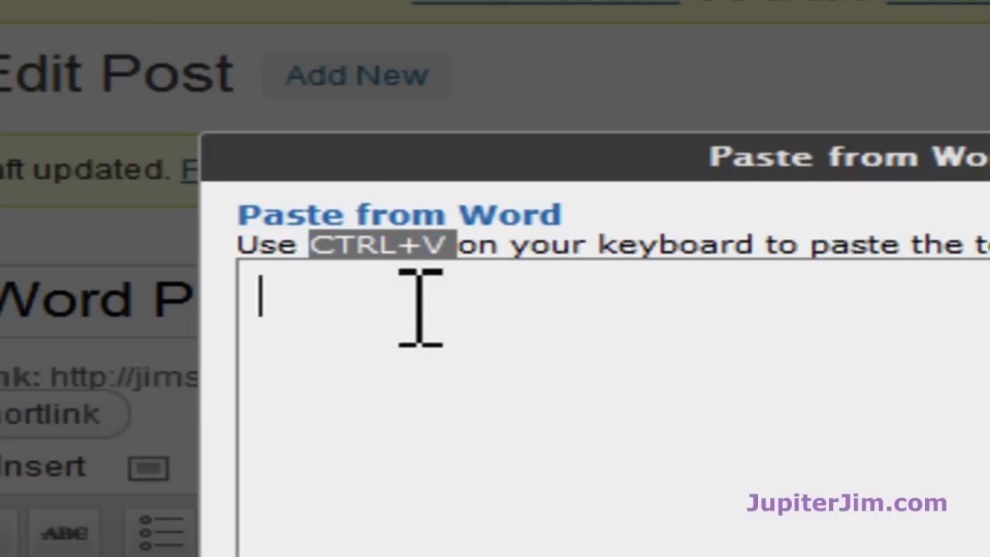
left_click(699, 224)
left_click(304, 307)
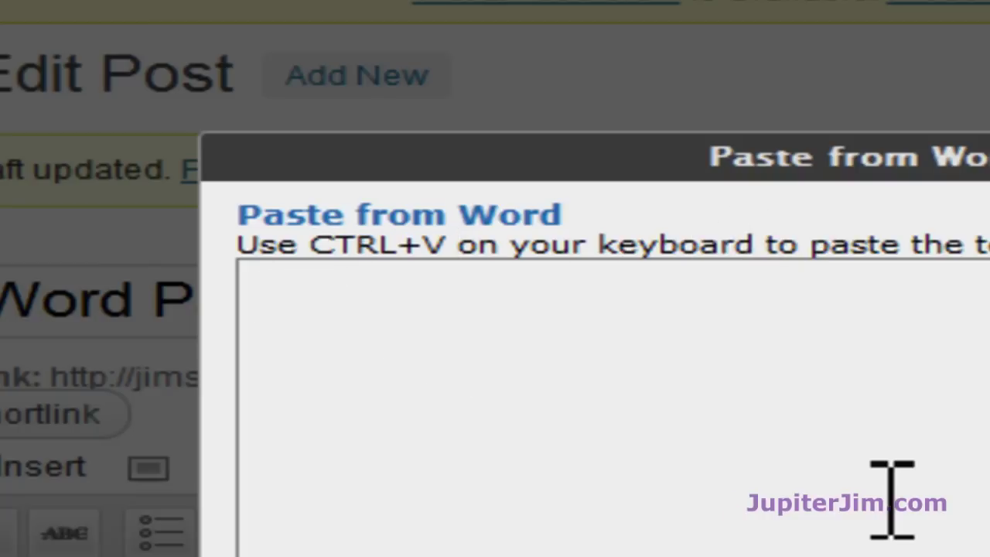
key("ctrl+v")
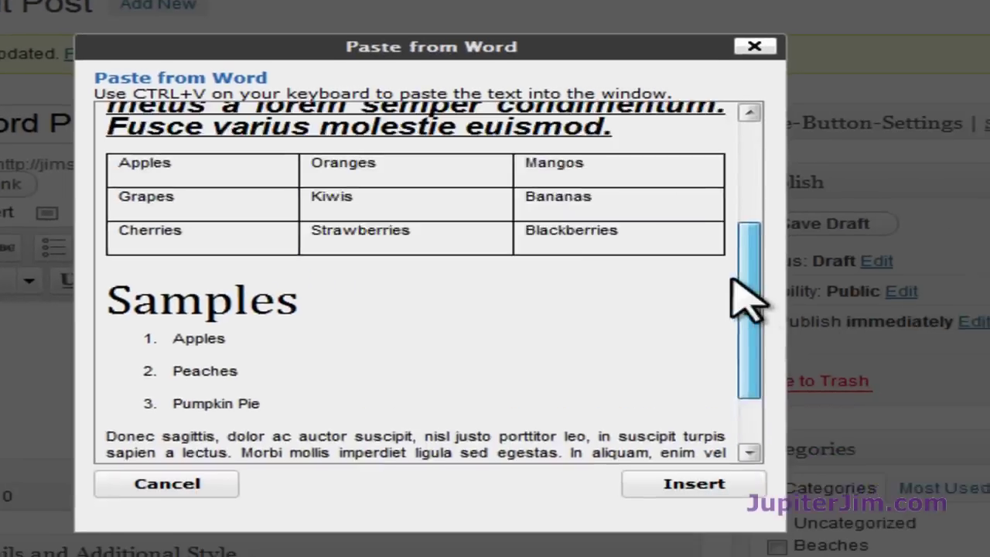
left_click_drag(747, 298, 725, 466)
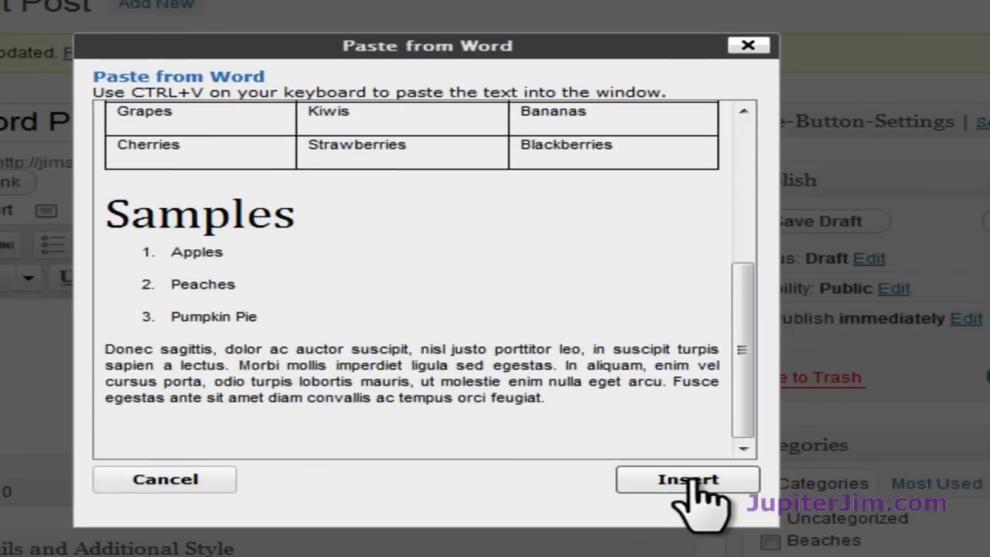
Insert the pasted Word content into the post and publish it.
left_click(691, 482)
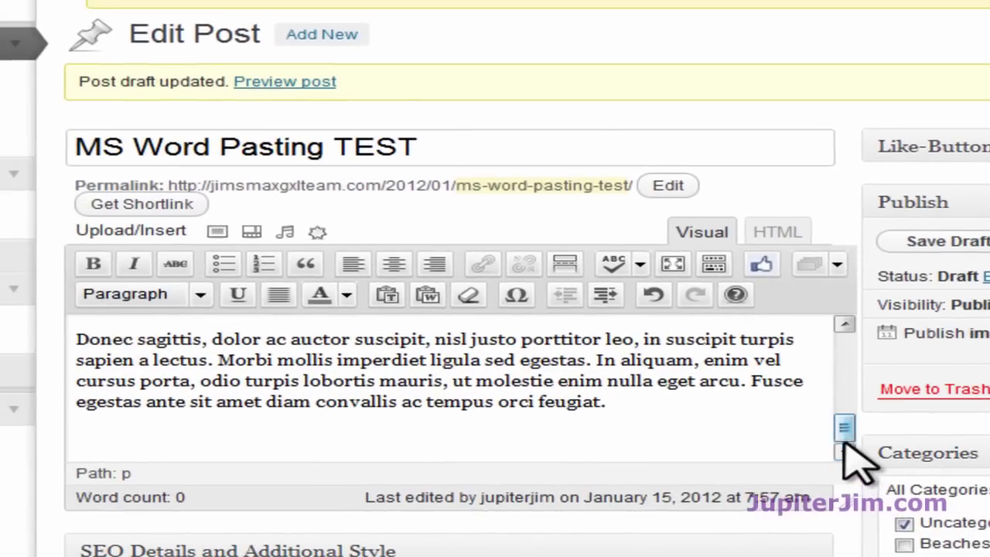
left_click_drag(838, 421, 843, 325)
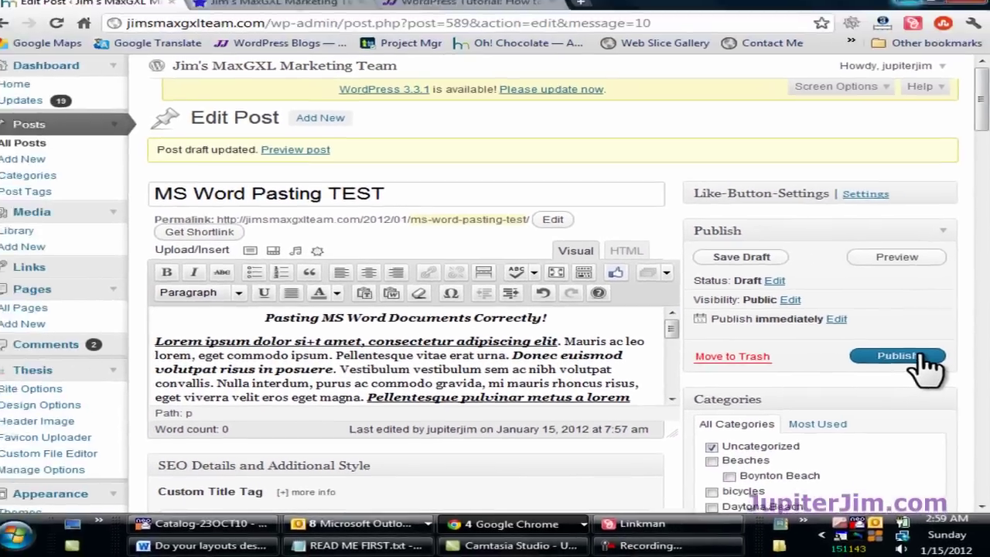
left_click(989, 387)
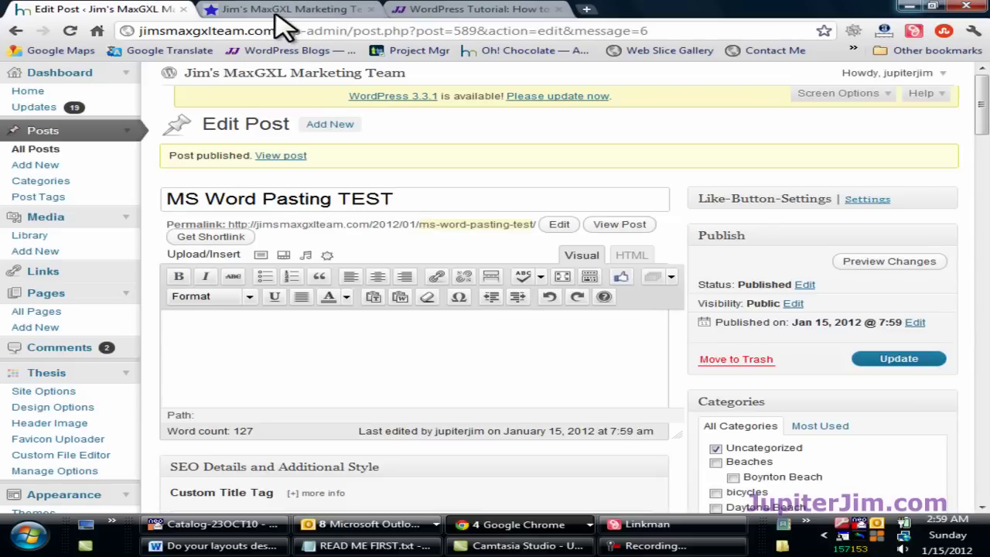
Switch to the blog homepage and reload it to show the new post.
left_click(281, 10)
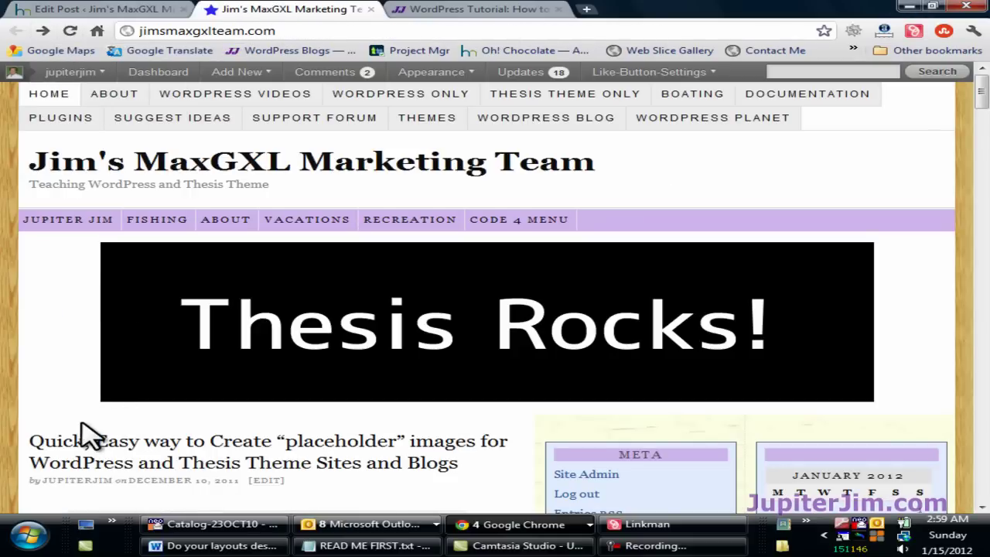
scroll(89, 437, "down", 3)
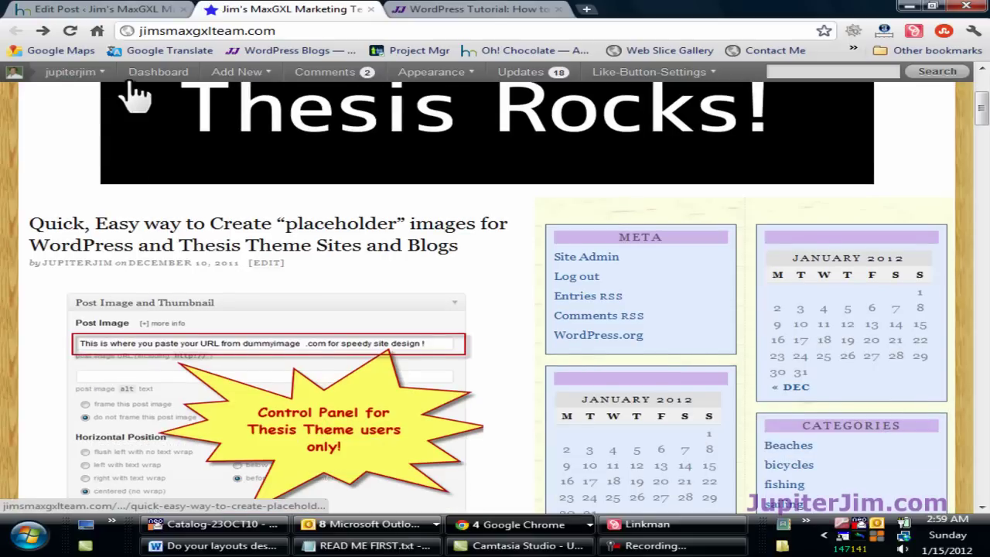
left_click(70, 31)
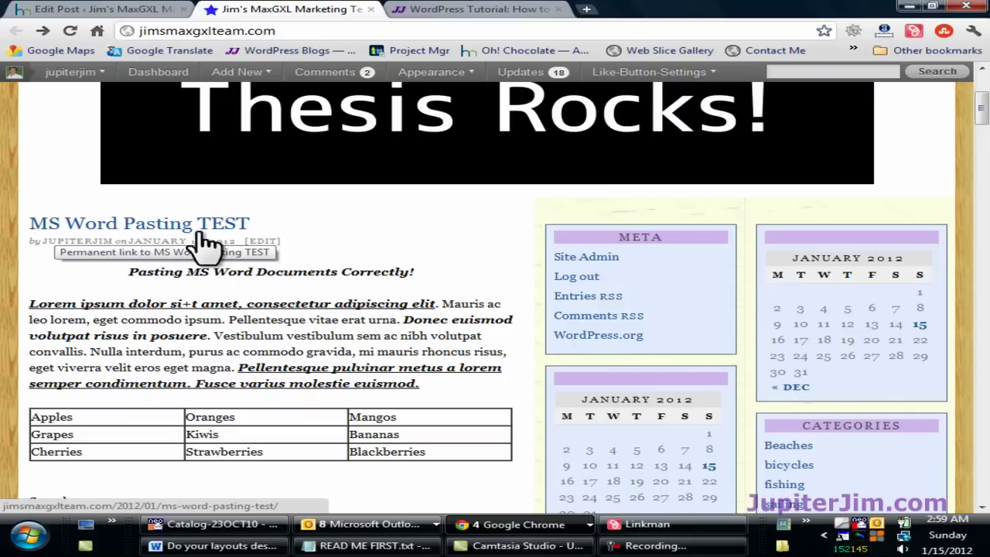
Inspect the post's heading, first paragraph and Samples heading formatting on the live site.
triple_click(260, 273)
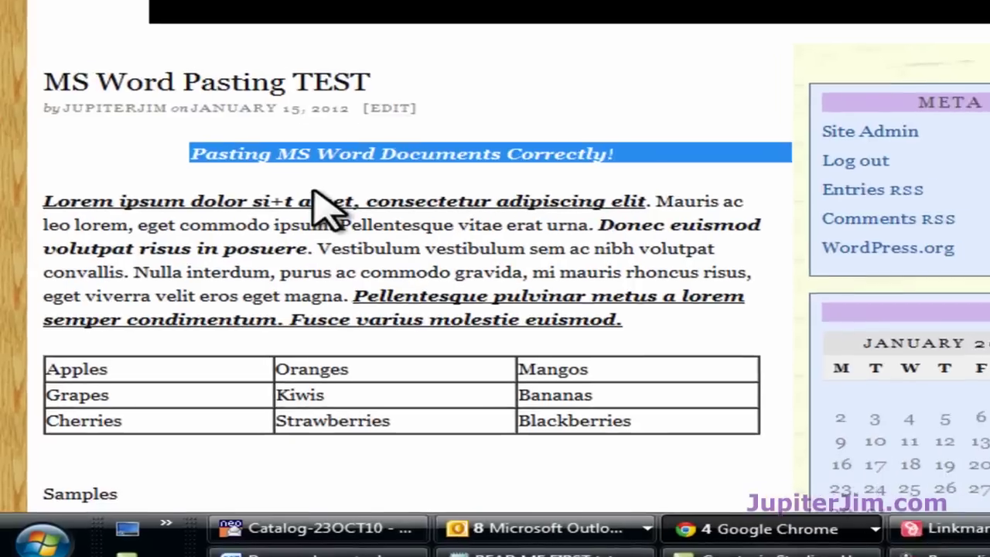
left_click(216, 301)
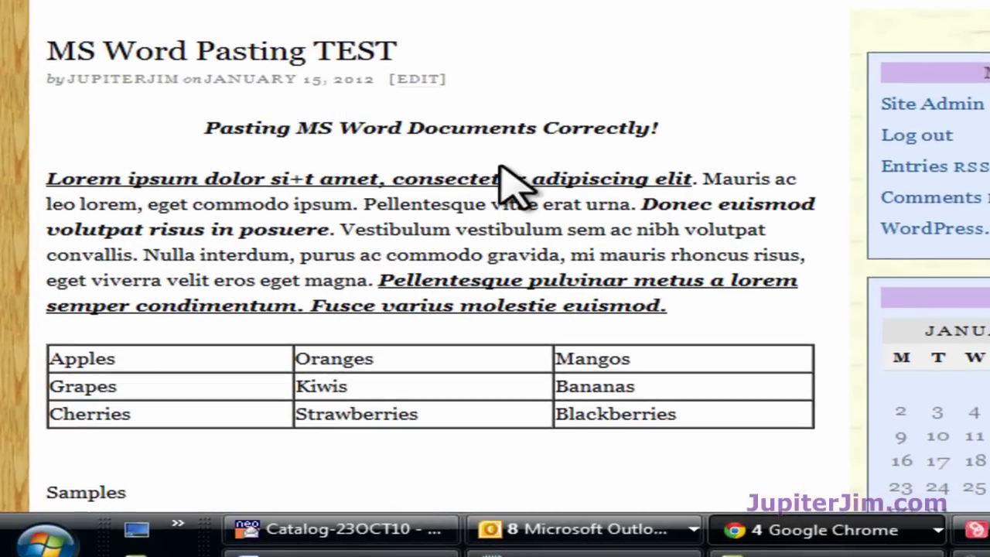
triple_click(448, 178)
left_click(448, 178)
scroll(560, 274, "down", 3)
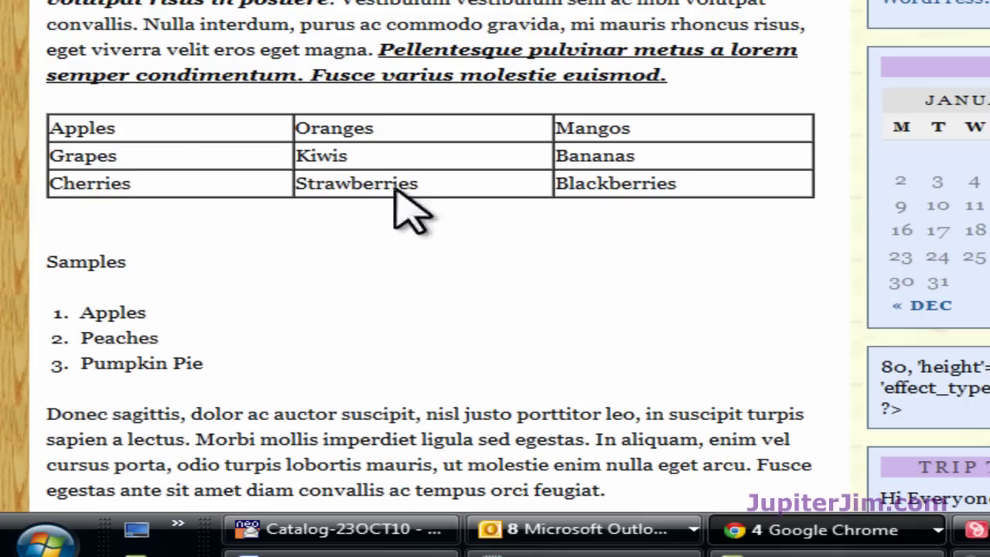
scroll(129, 299, "down", 1)
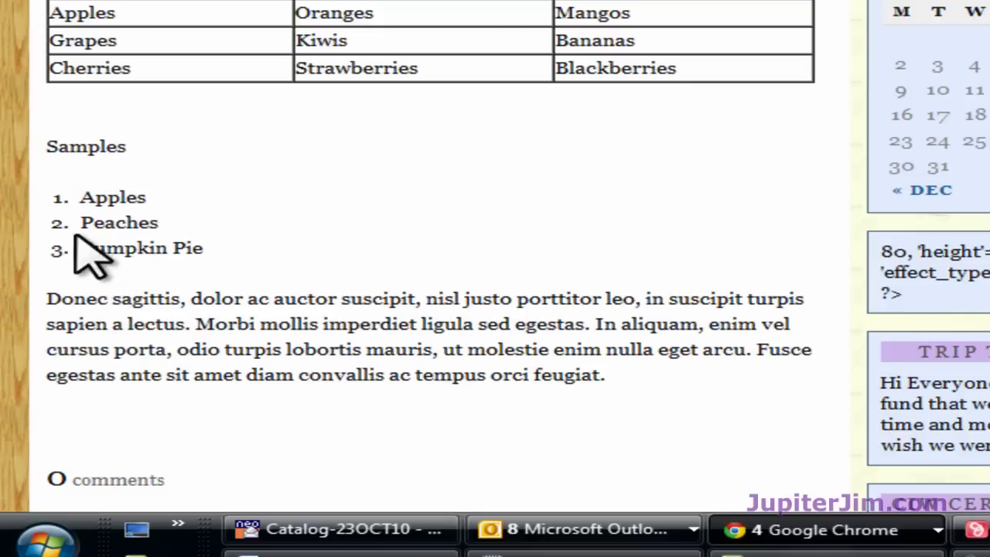
triple_click(77, 146)
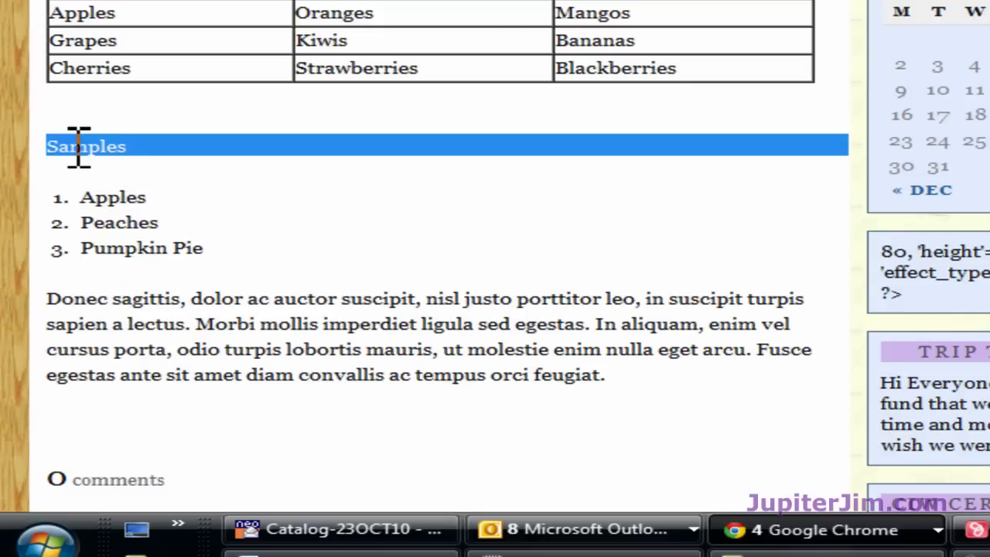
left_click(299, 152)
scroll(325, 170, "down", 1)
scroll(416, 243, "up", 1)
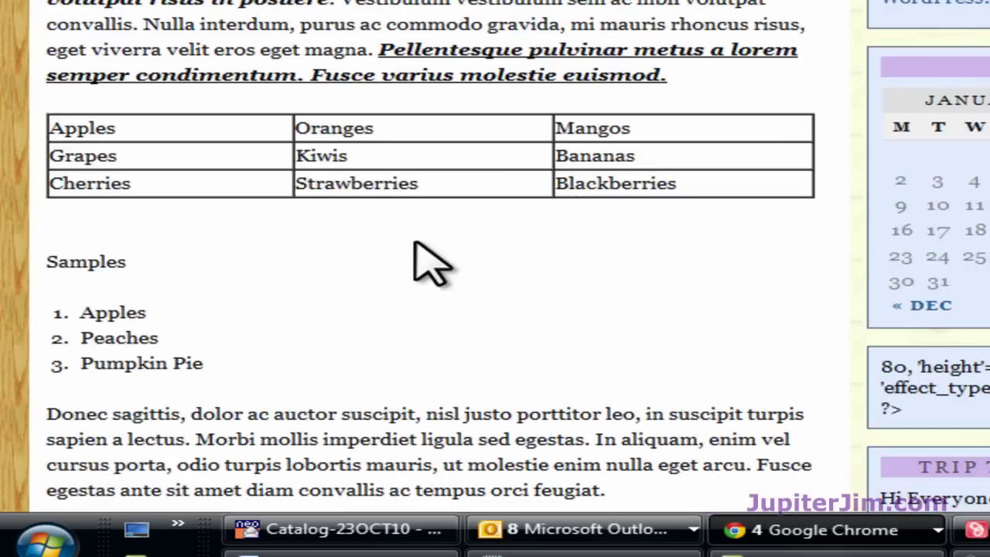
scroll(431, 263, "up", 5)
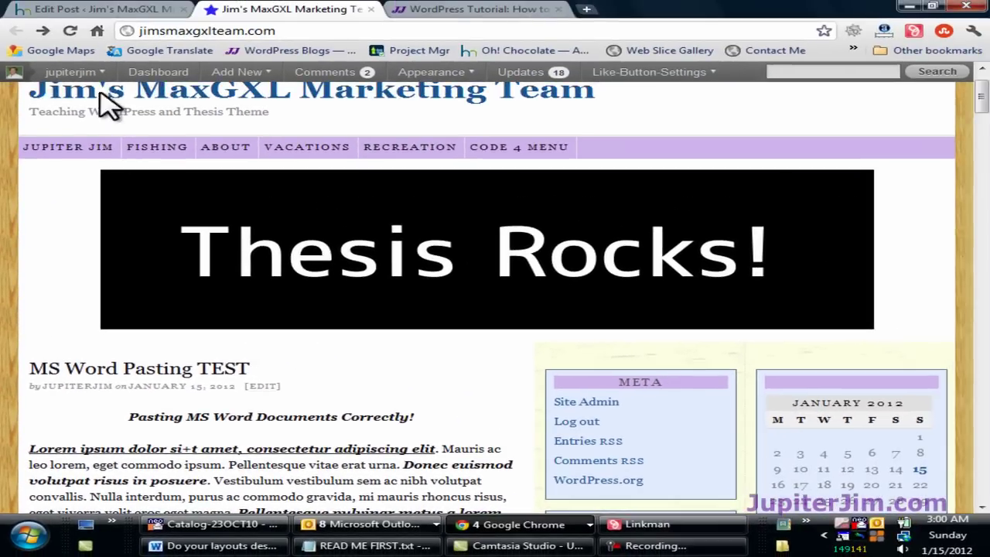
Return to the post editor and delete all of the body content.
left_click(81, 10)
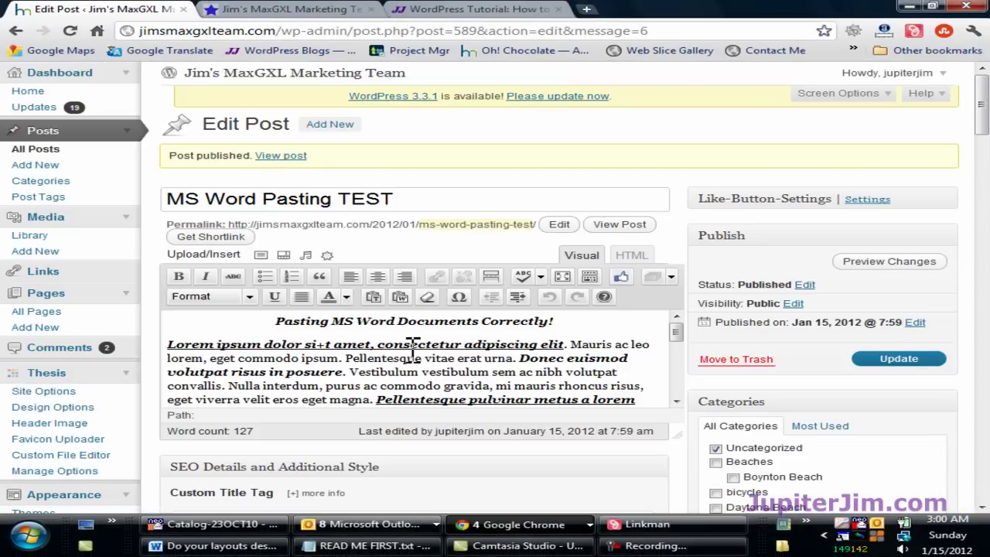
key("ctrl+a")
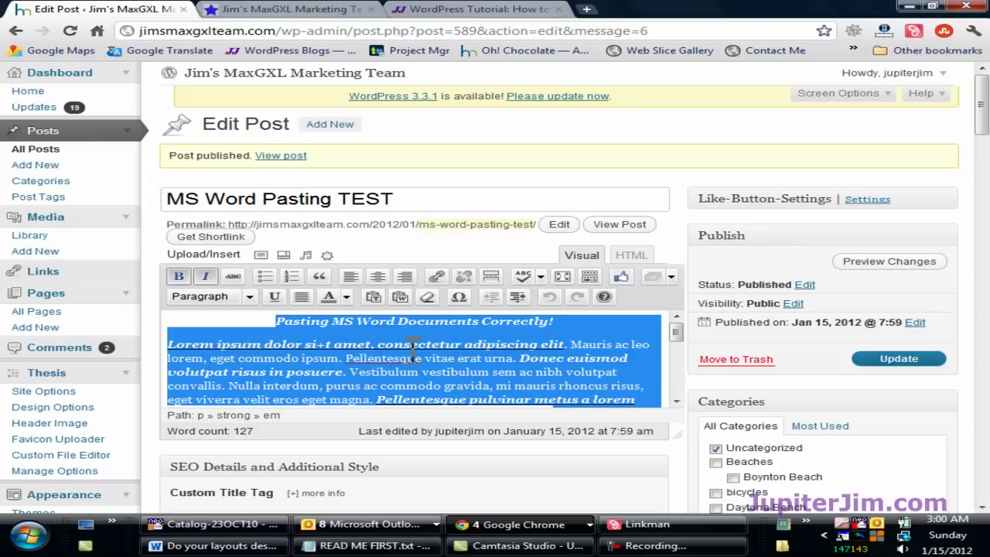
key("Delete")
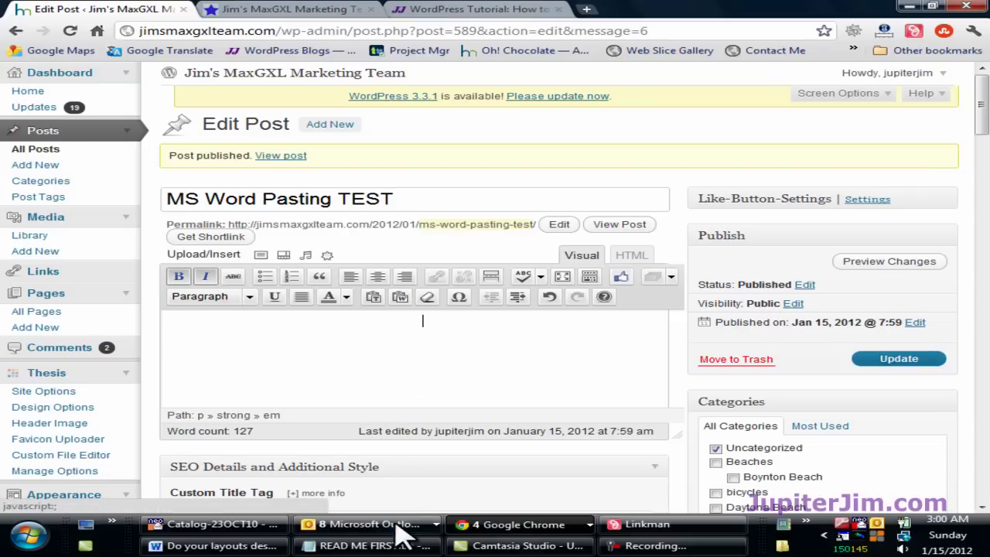
left_click(221, 547)
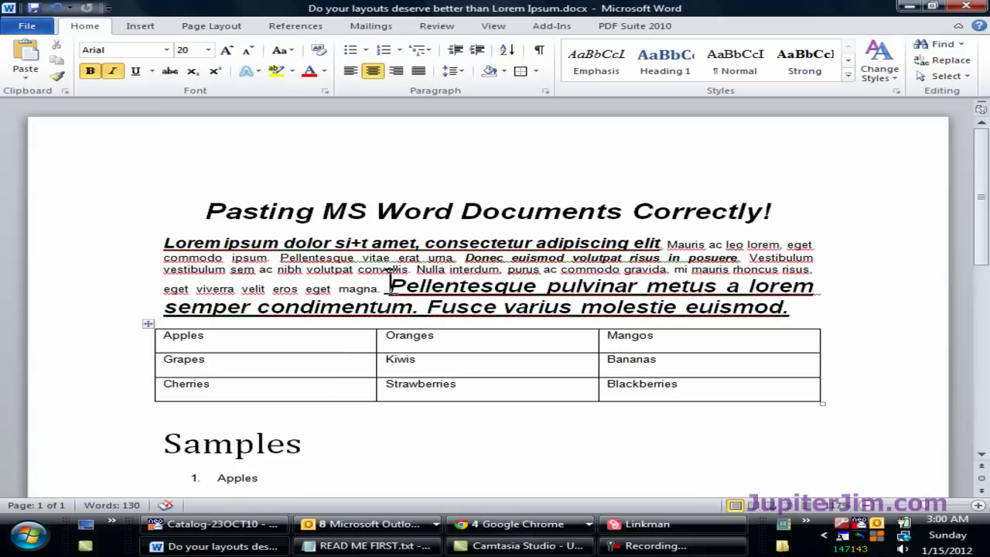
mouse_move(984, 177)
left_mouse_down()
mouse_move(985, 237)
mouse_move(984, 163)
left_mouse_up()
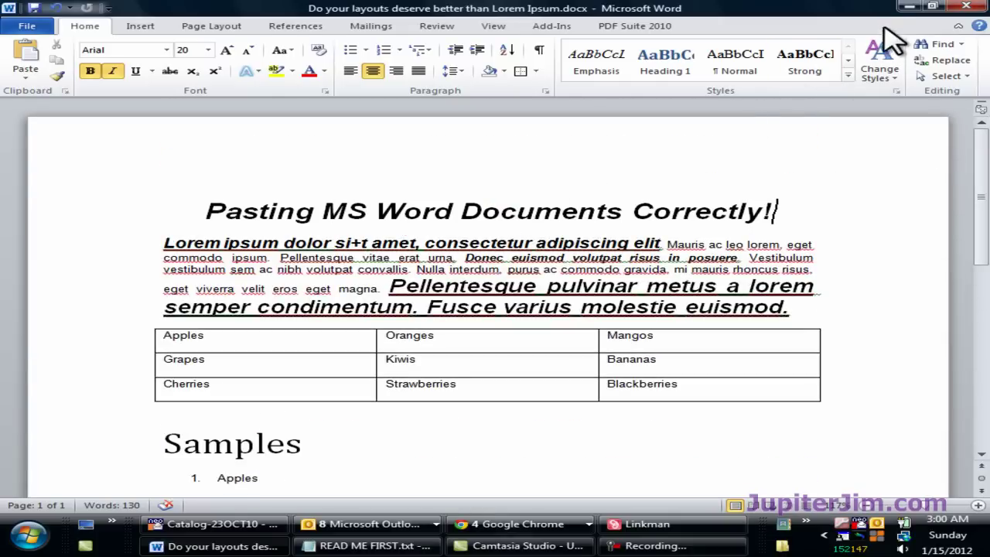
left_click(910, 6)
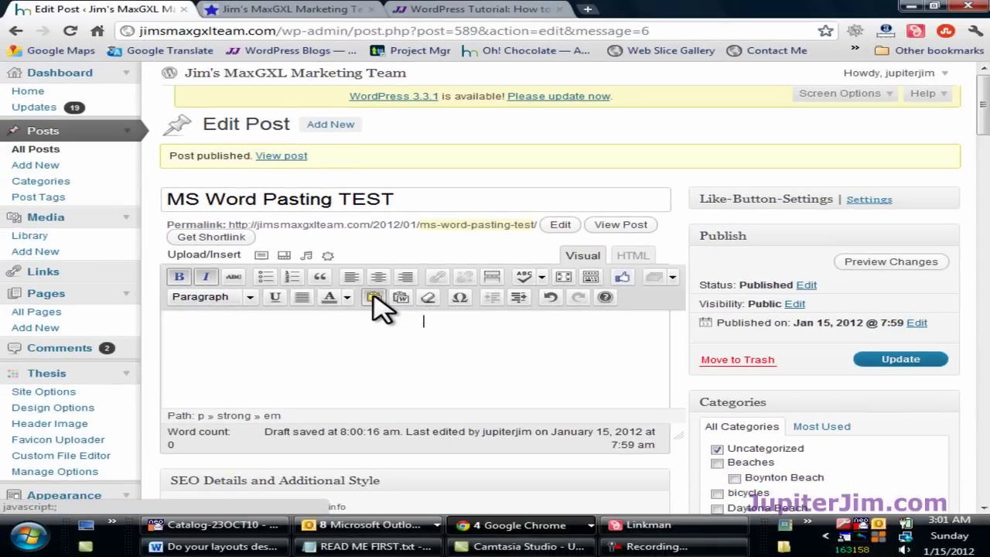
Paste the Word text into the Paste as Plain Text box, check the Samples list, and insert it.
left_click(374, 299)
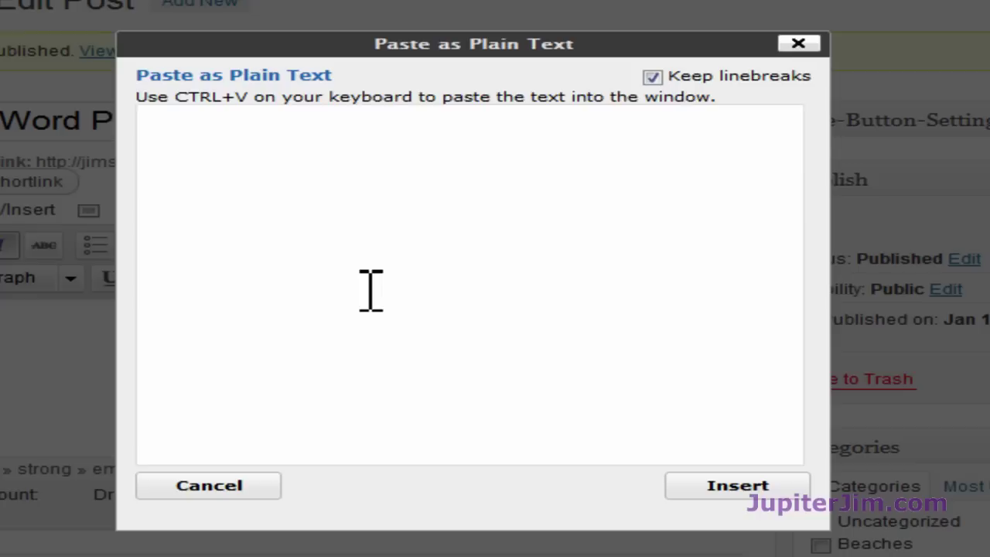
key("ctrl+v")
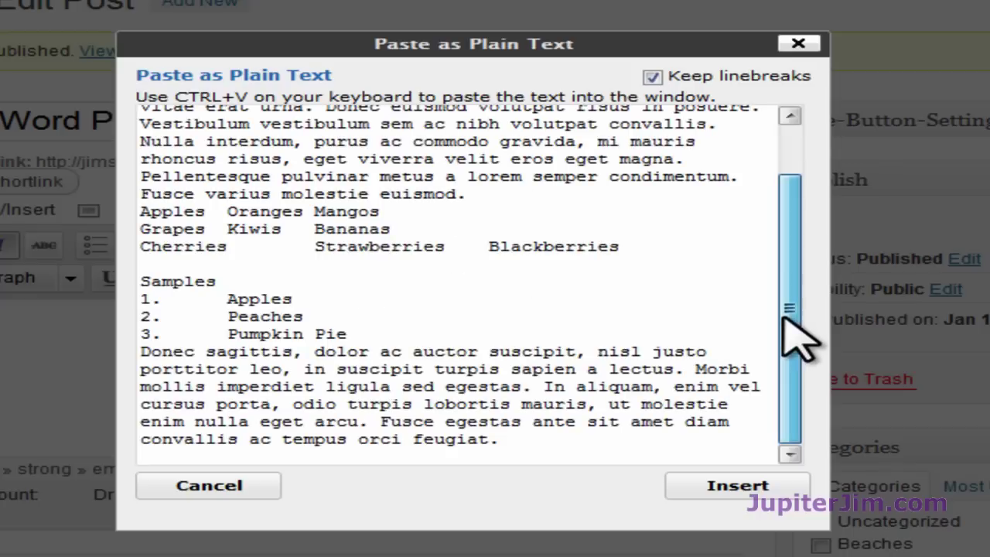
left_click_drag(789, 287, 784, 254)
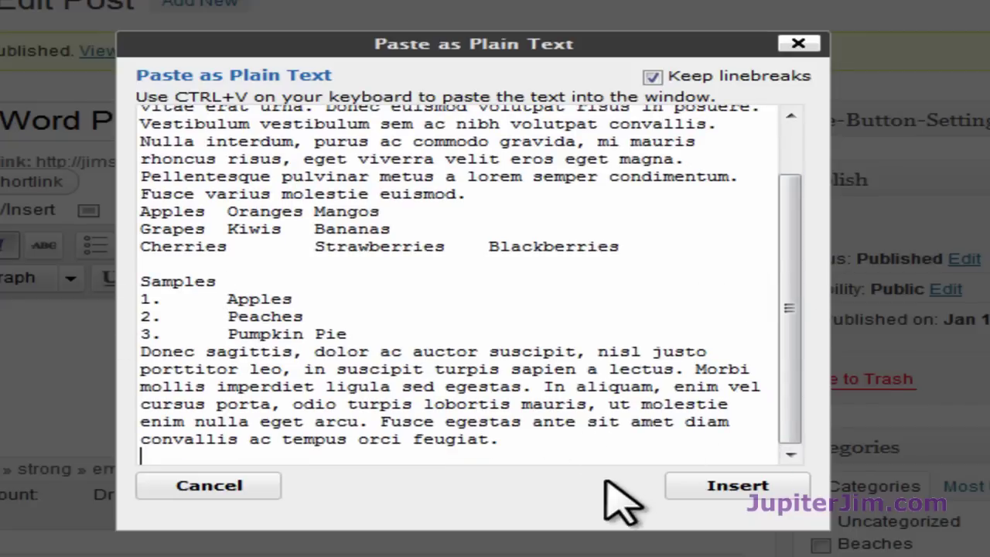
left_click_drag(227, 299, 340, 334)
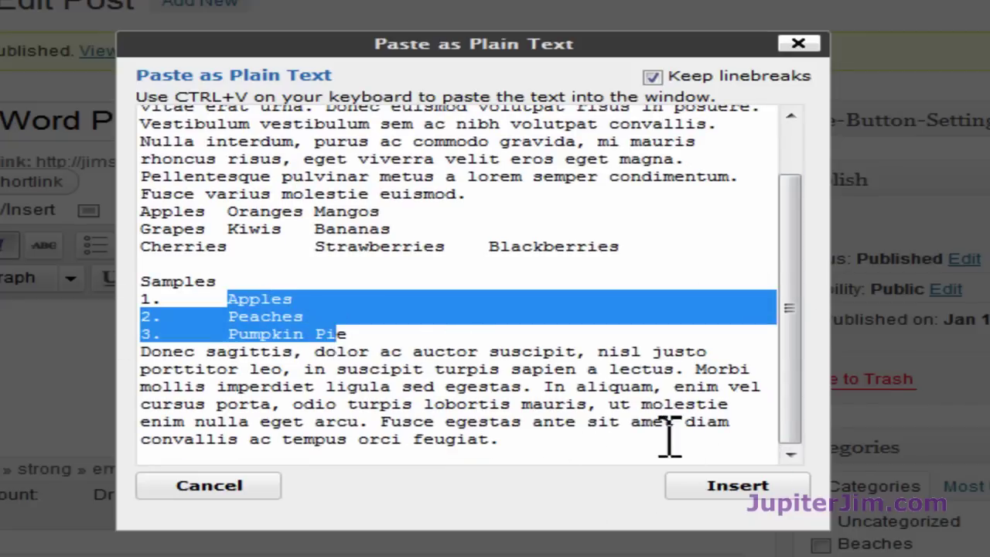
left_click(754, 491)
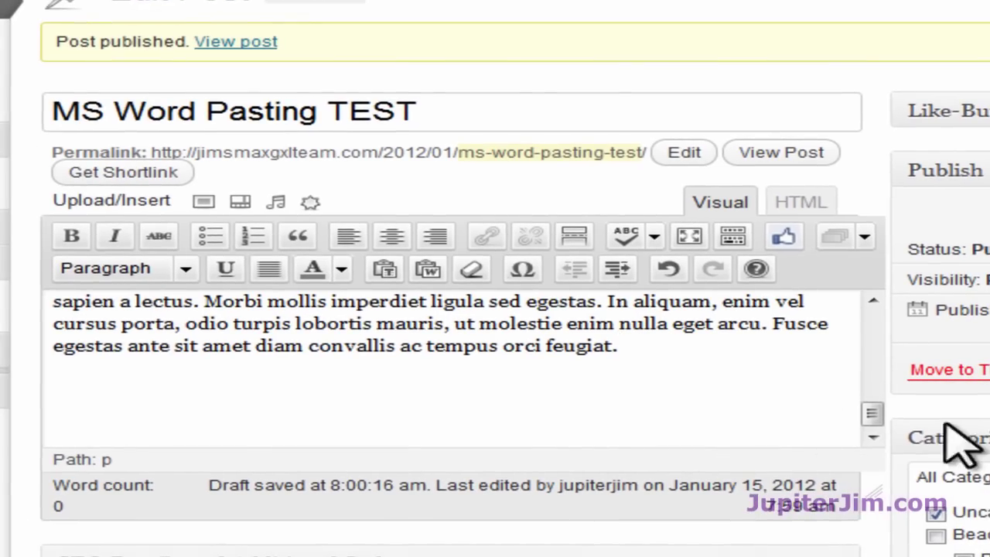
Update the published post with its new plain-text body.
left_click_drag(868, 411, 853, 317)
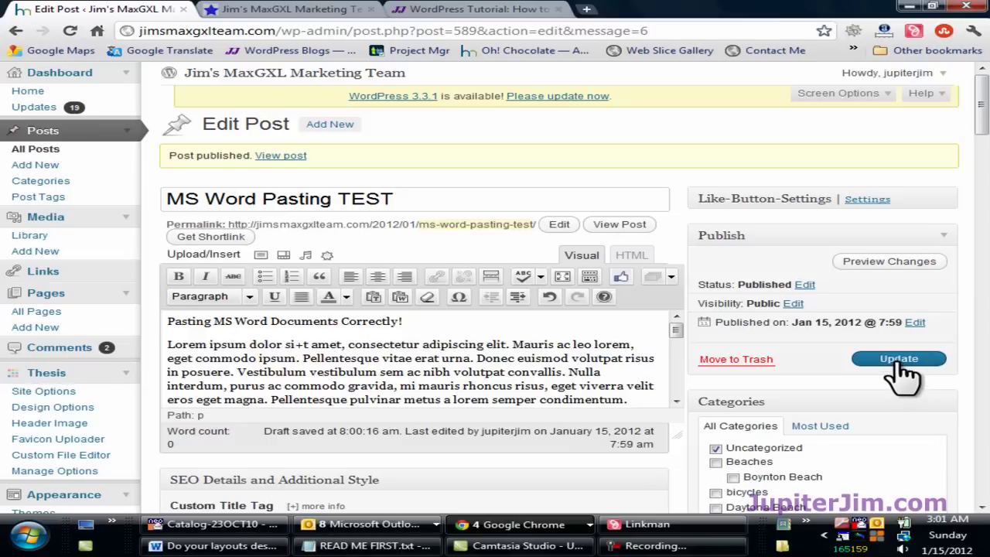
left_click(910, 360)
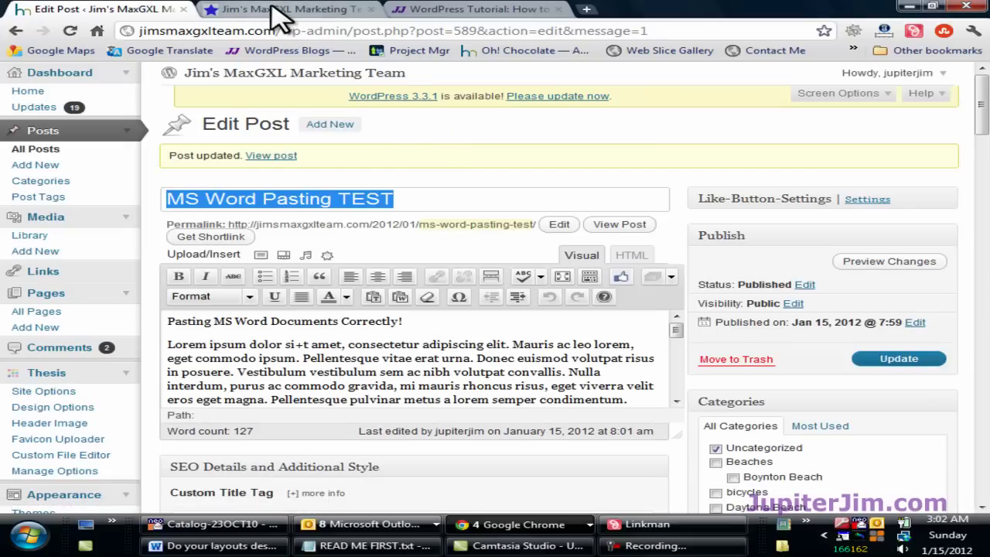
Reload the live site so the updated 'MS Word Pasting TEST' post appears.
left_click(278, 9)
scroll(66, 309, "down", 4)
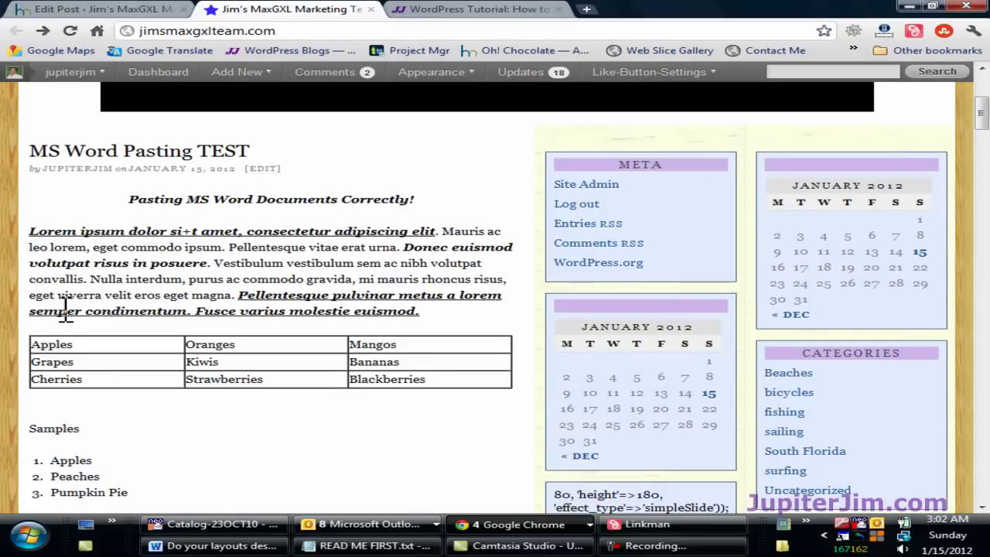
scroll(66, 314, "down", 1)
scroll(68, 314, "up", 3)
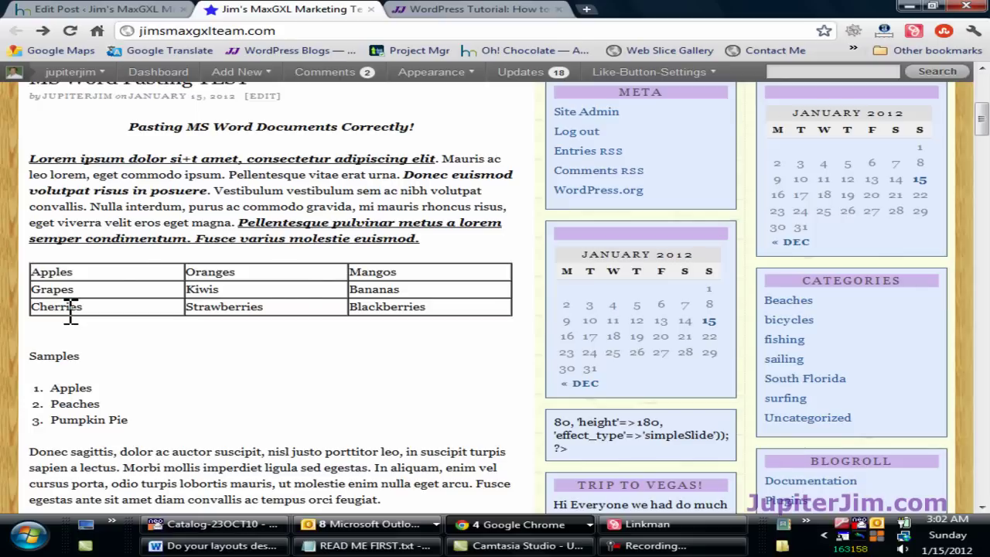
left_click(70, 31)
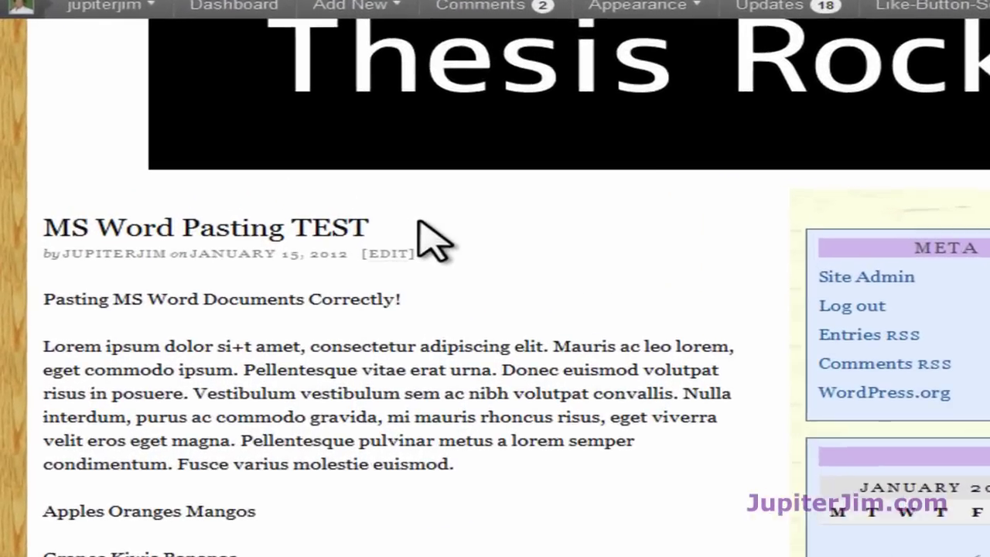
scroll(386, 298, "down", 2)
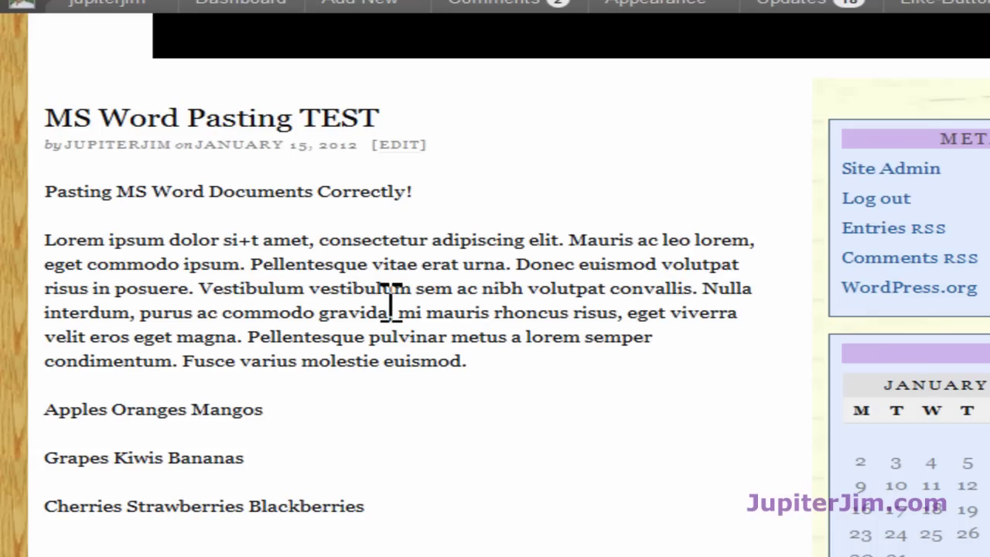
scroll(386, 317, "down", 6)
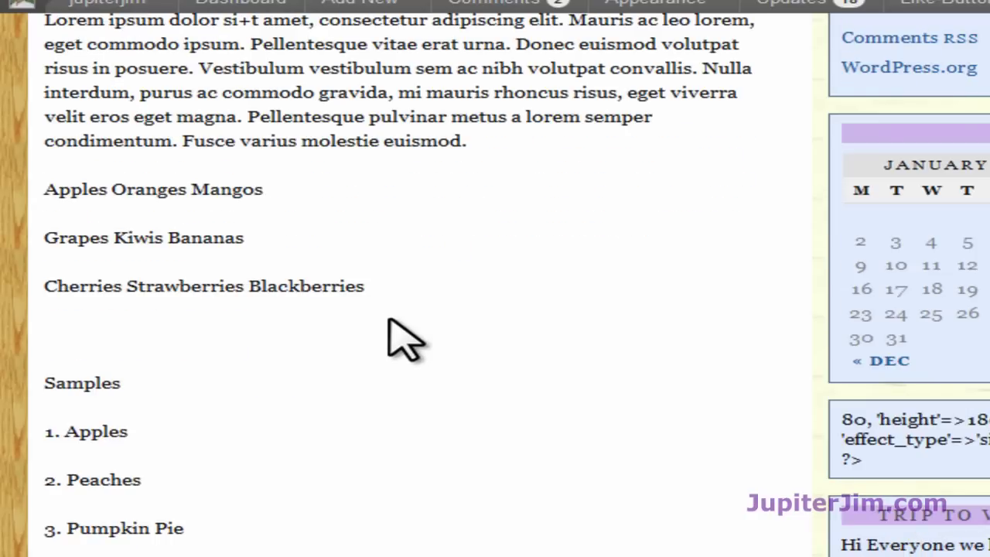
scroll(339, 358, "up", 2)
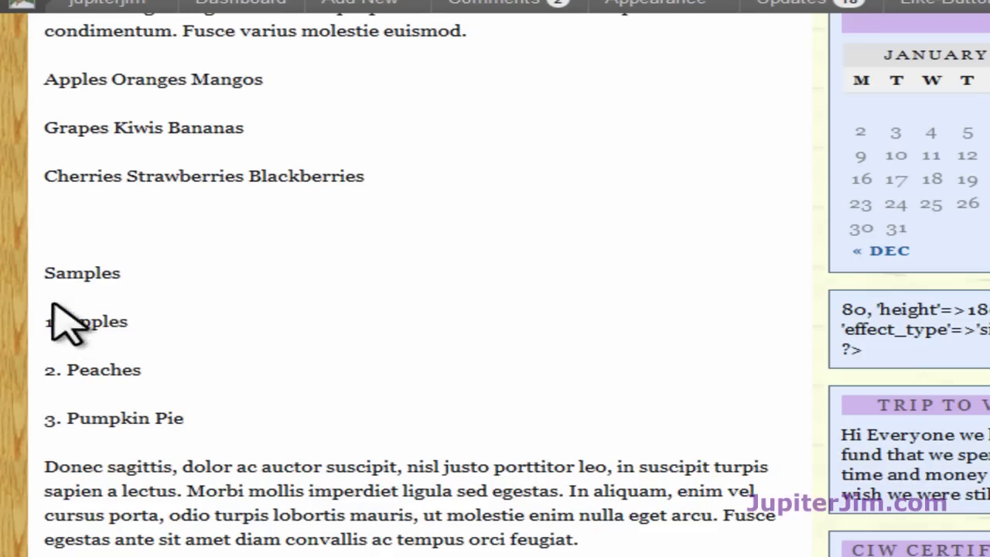
Check the plain-text post by selecting the fruit list, the heading line and the word 'pulvinar'.
left_click_drag(90, 321, 176, 434)
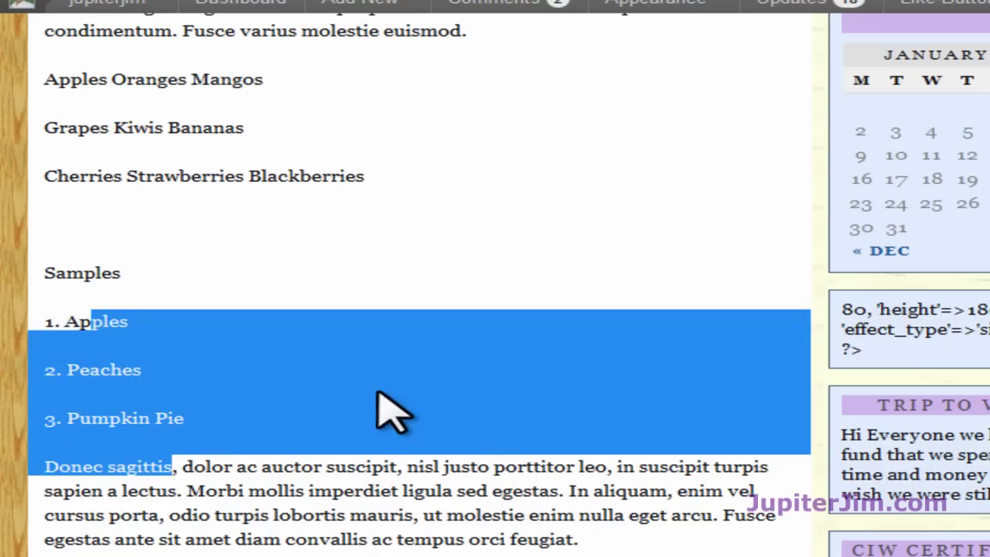
left_click(389, 412)
scroll(390, 412, "up", 4)
scroll(394, 410, "up", 4)
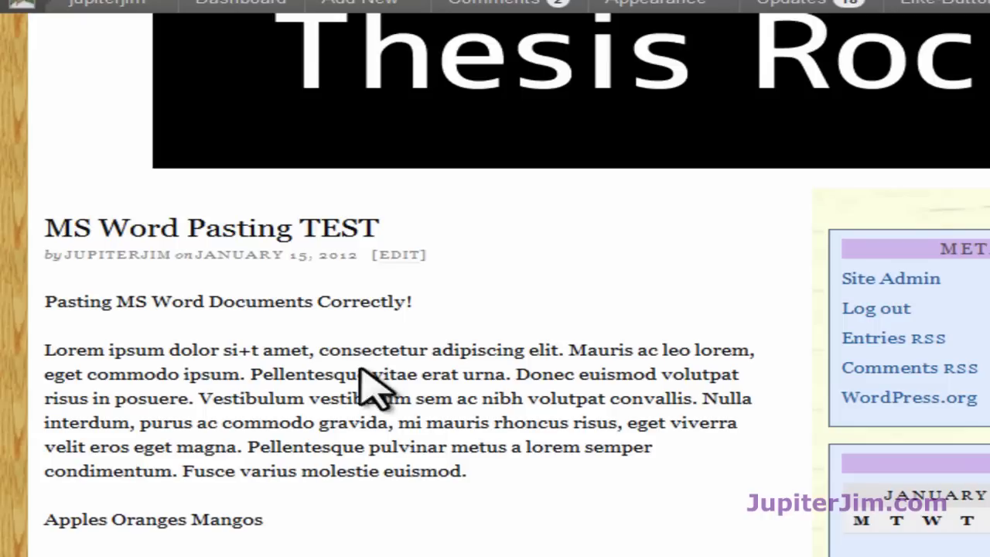
triple_click(184, 300)
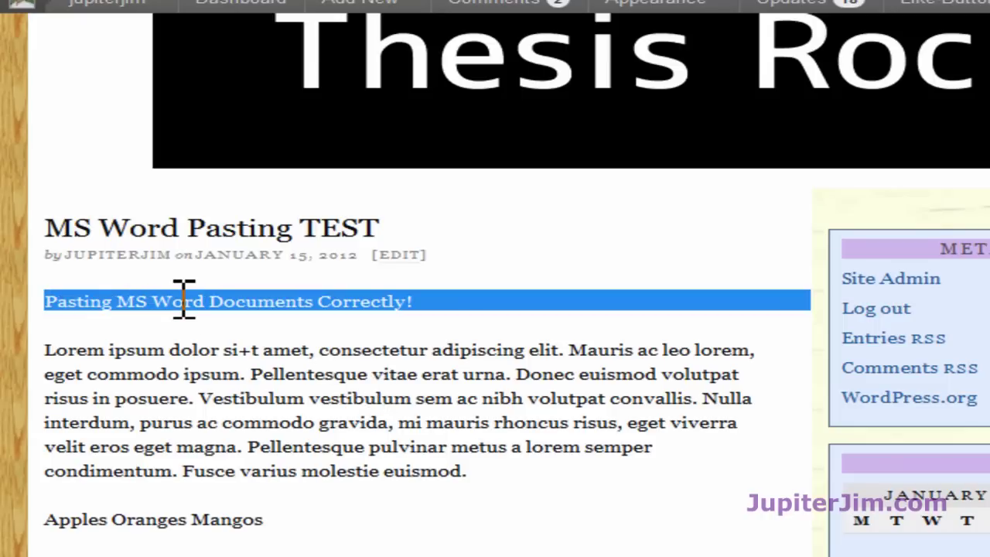
scroll(433, 345, "down", 4)
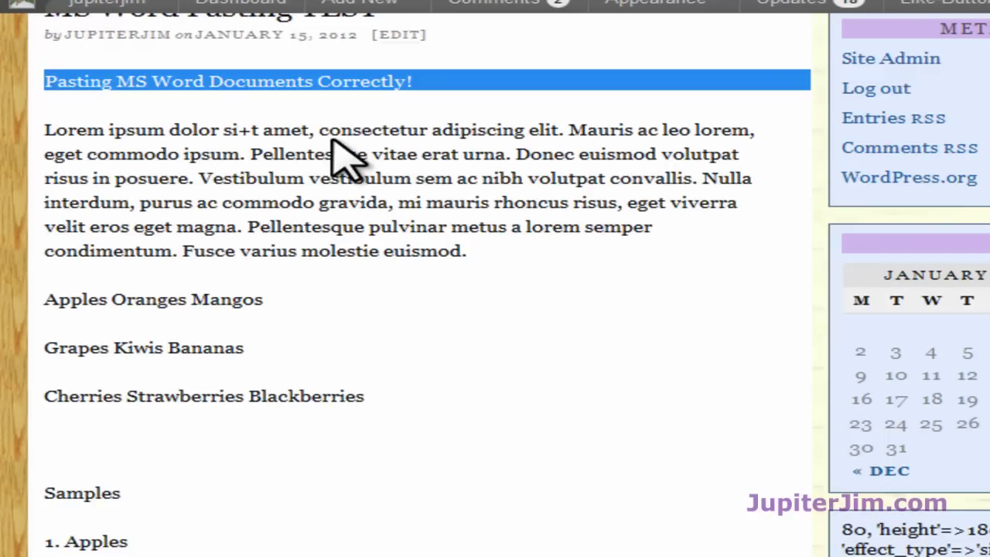
double_click(387, 227)
scroll(387, 230, "up", 2)
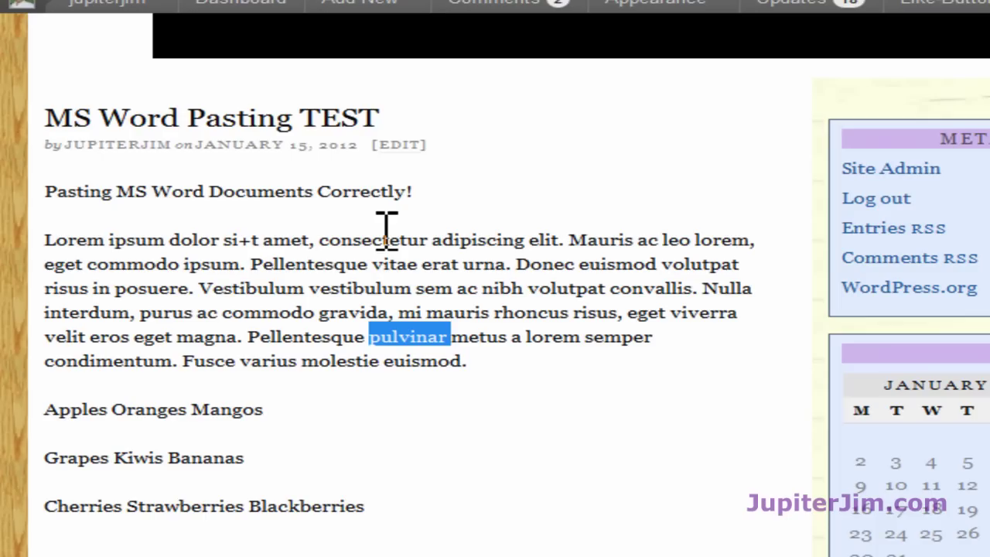
scroll(263, 387, "down", 2)
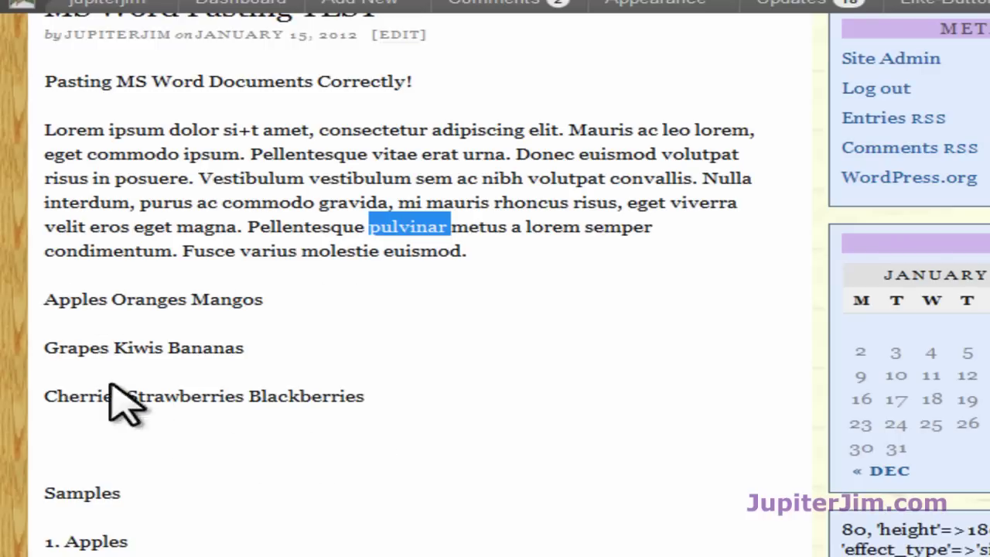
scroll(457, 379, "up", 8)
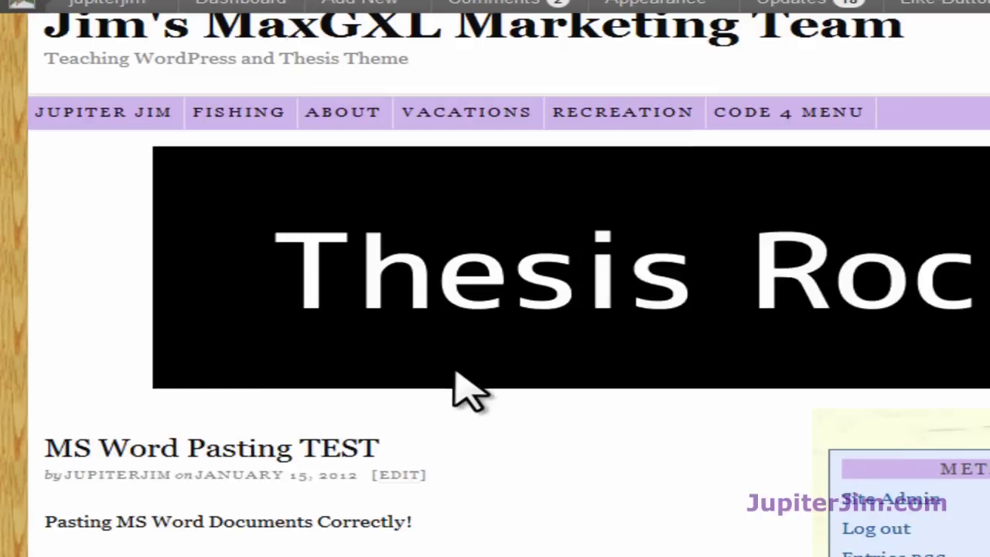
scroll(464, 390, "down", 2)
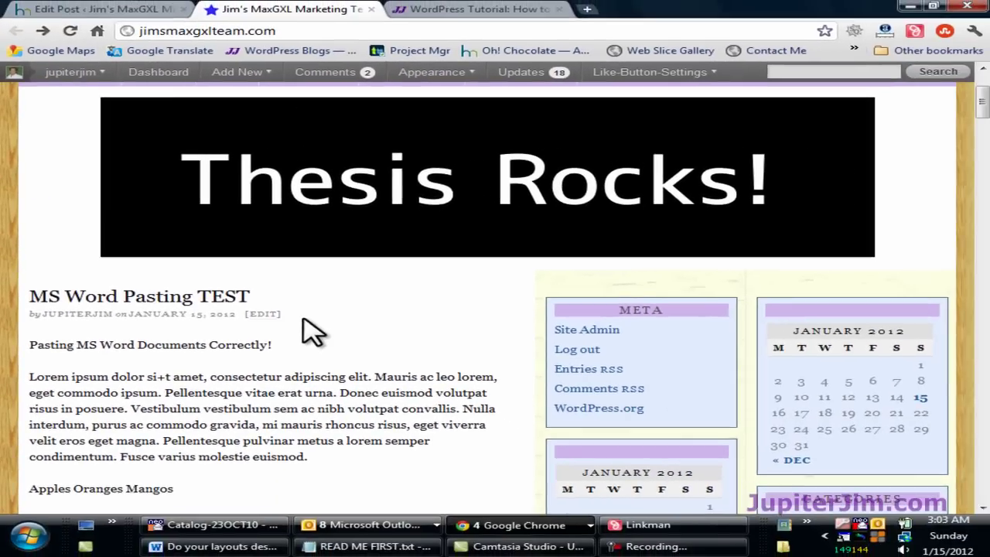